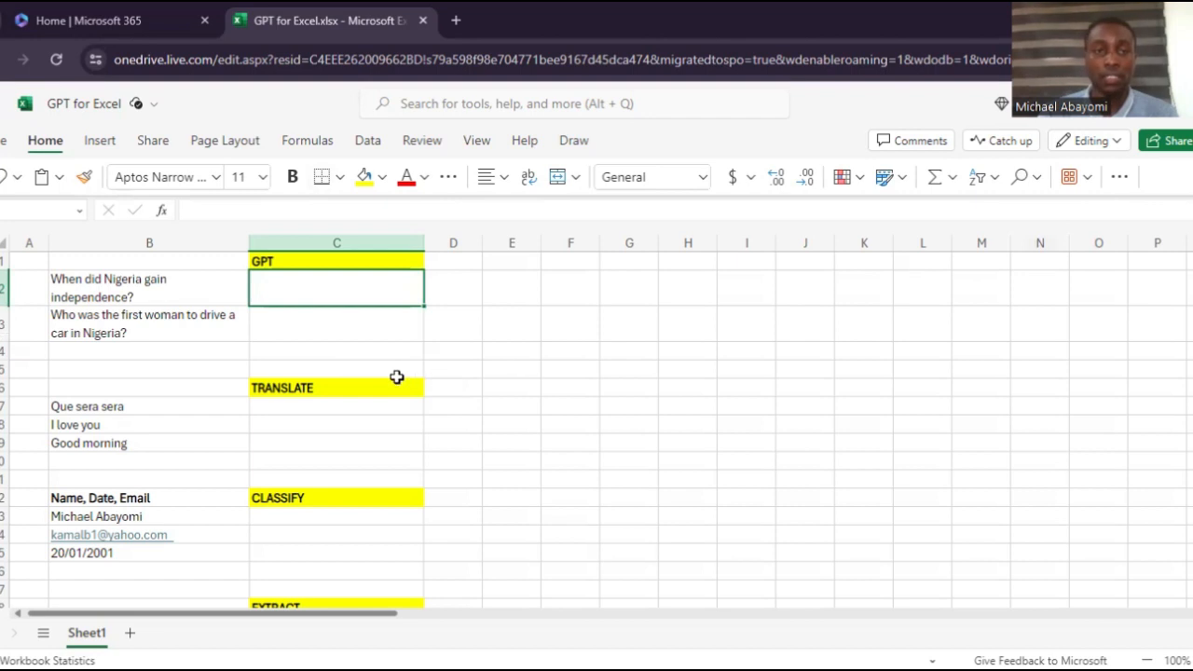
Step: Check the available add-ins and examine the sample questions in B2:B3 and the translation phrases in B7:B9
left_click(1076, 182)
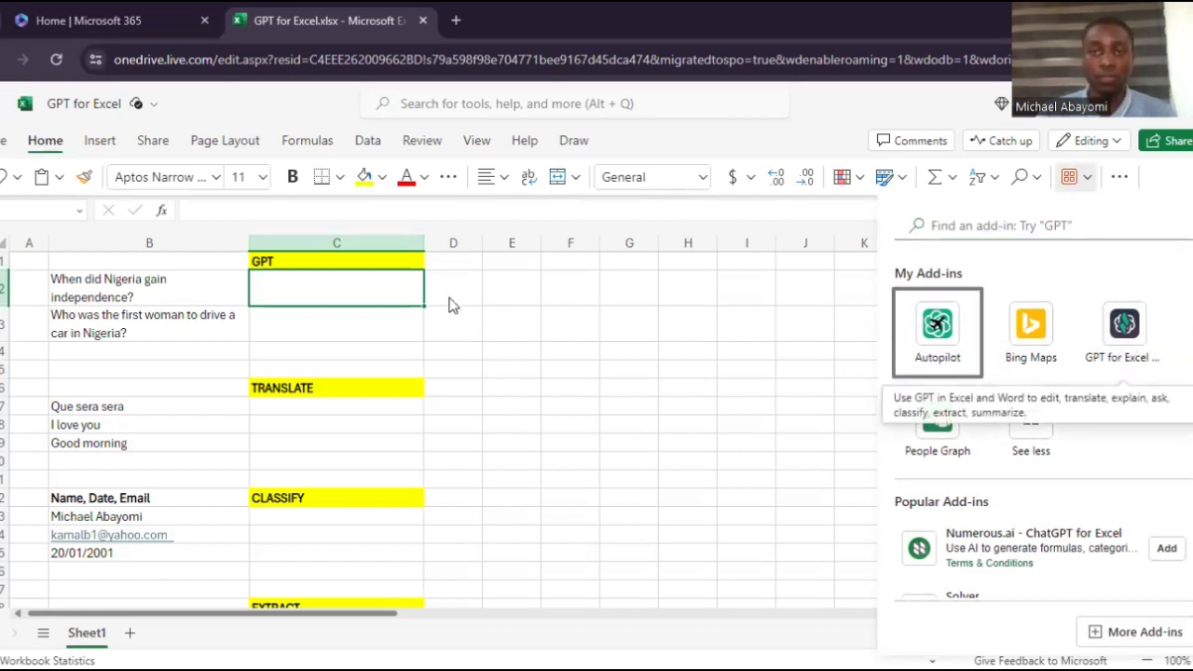
left_click(260, 295)
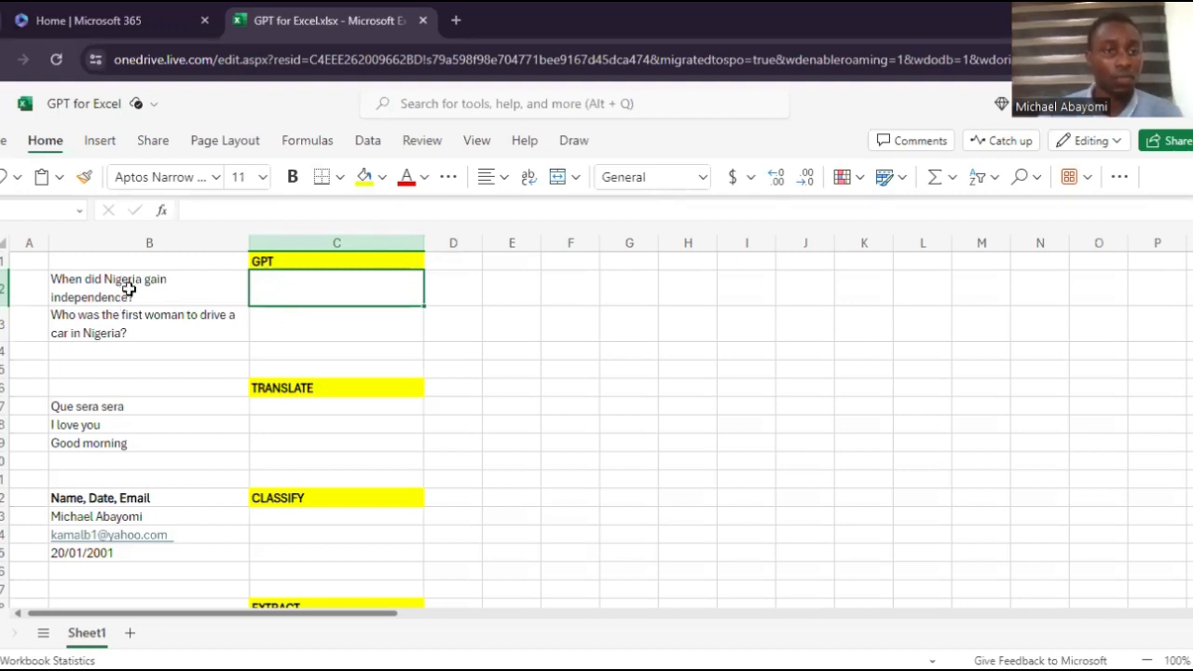
left_click_drag(124, 284, 137, 314)
left_click(373, 297)
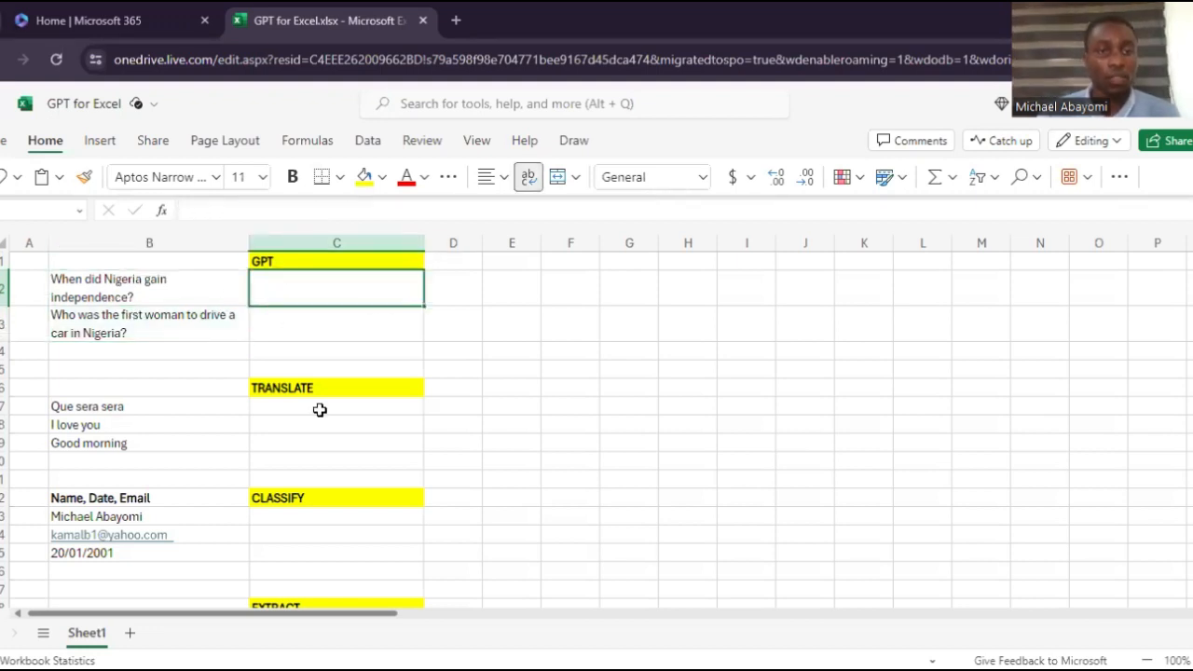
left_click_drag(311, 412, 296, 431)
left_click(130, 415)
left_click_drag(130, 416, 152, 434)
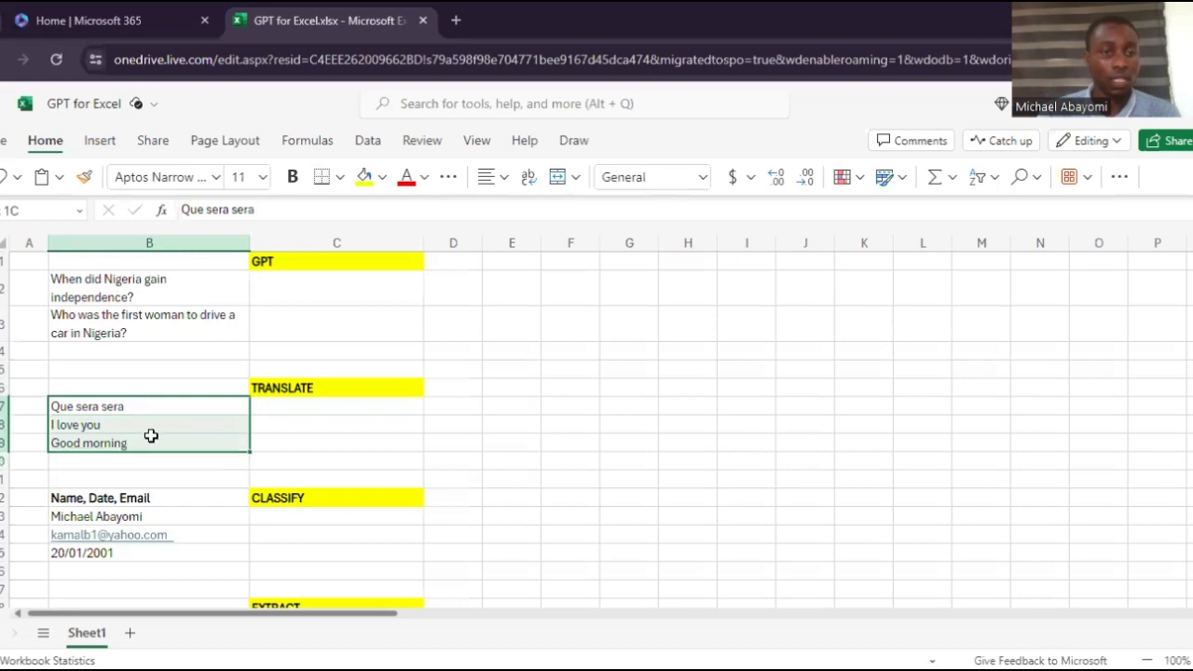
left_click(319, 412)
Step: Examine the sample entries beside the CLASSIFY and EXTRACT headings and the empty result cells next to them
scroll(320, 415, "down", 3)
scroll(320, 414, "down", 1)
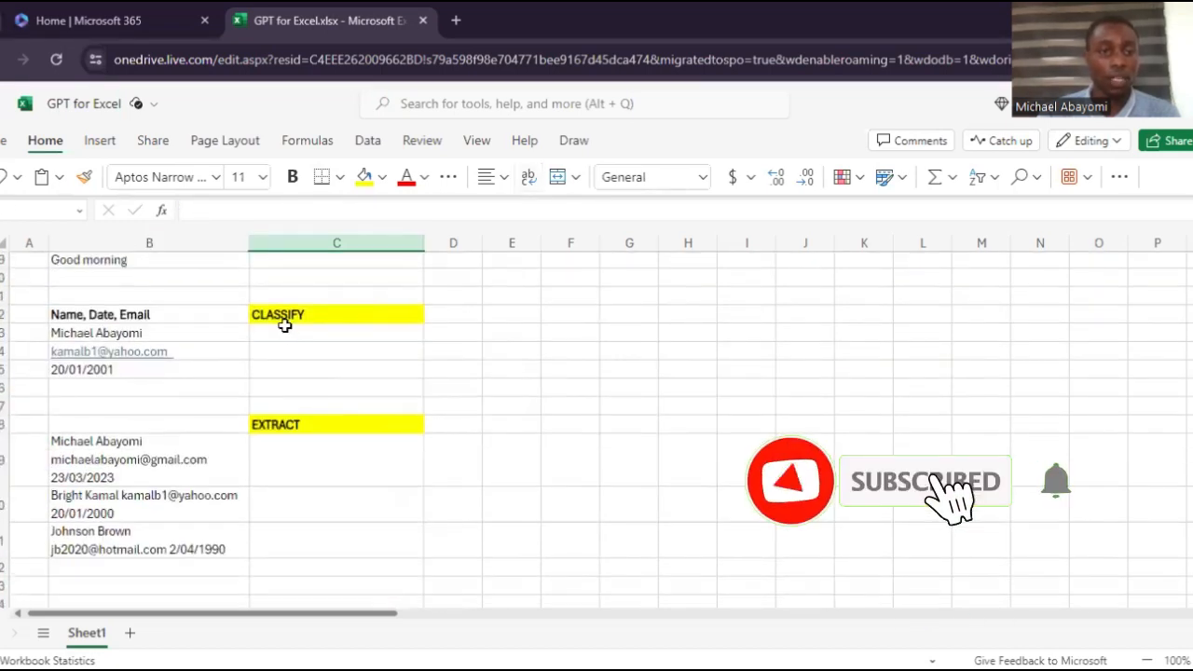
left_click_drag(285, 334, 285, 352)
left_click_drag(177, 332, 180, 371)
left_click(349, 332)
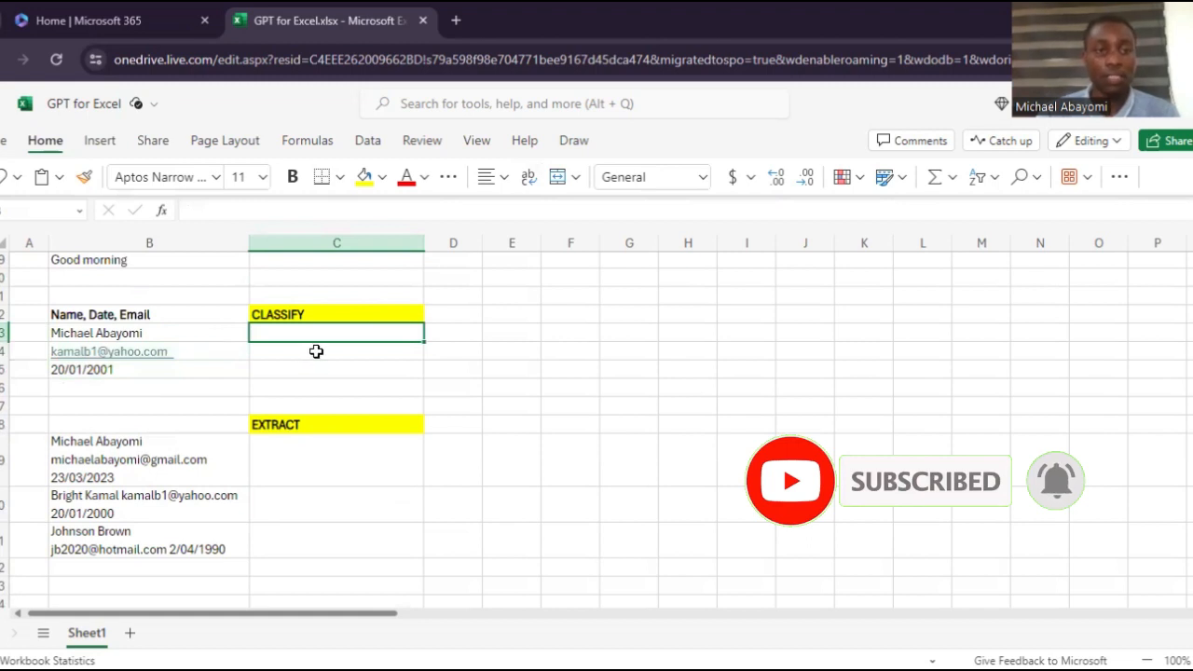
scroll(278, 393, "down", 3)
scroll(277, 394, "up", 3)
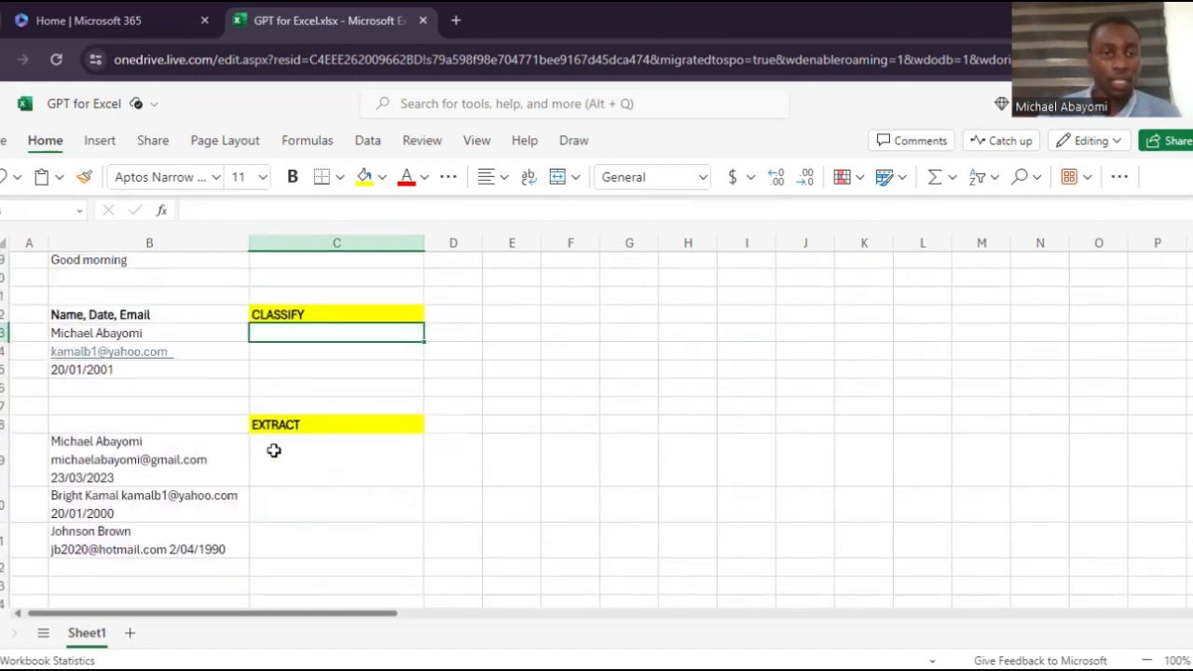
left_click_drag(274, 451, 282, 543)
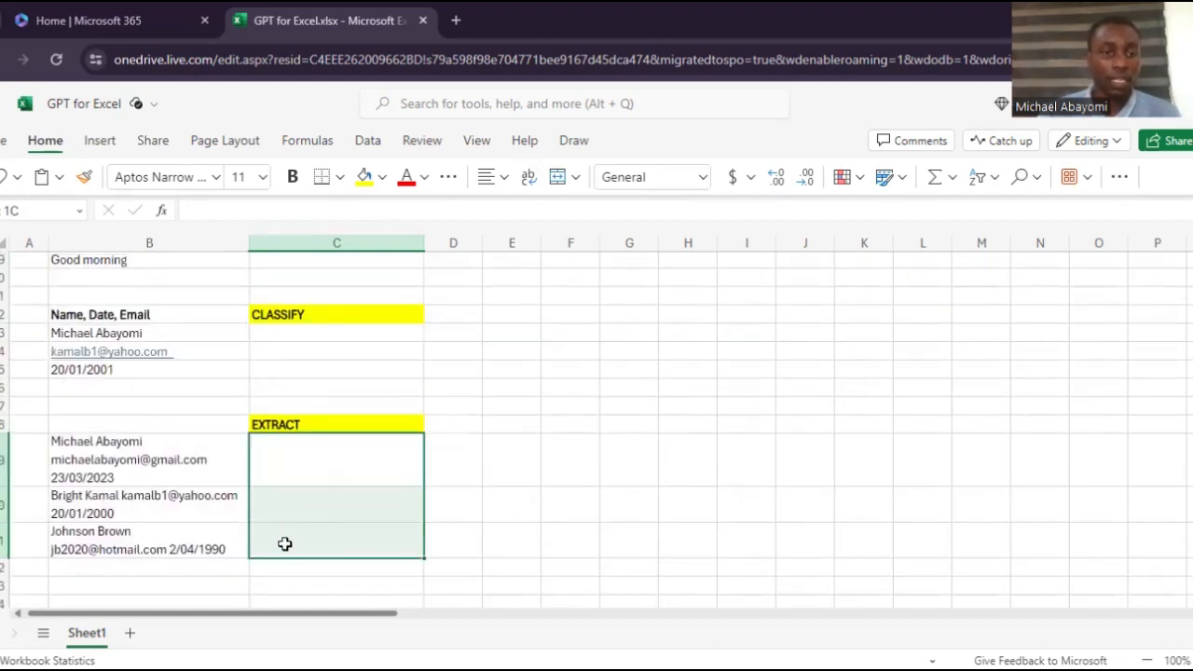
left_click(125, 457)
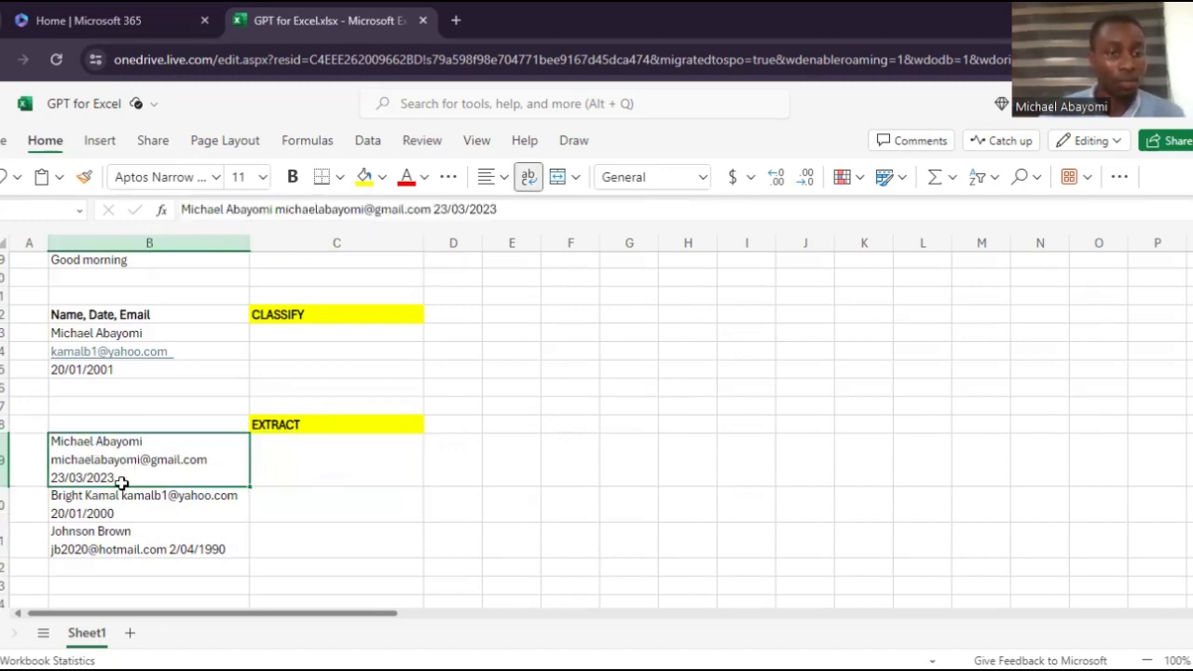
left_click(334, 473)
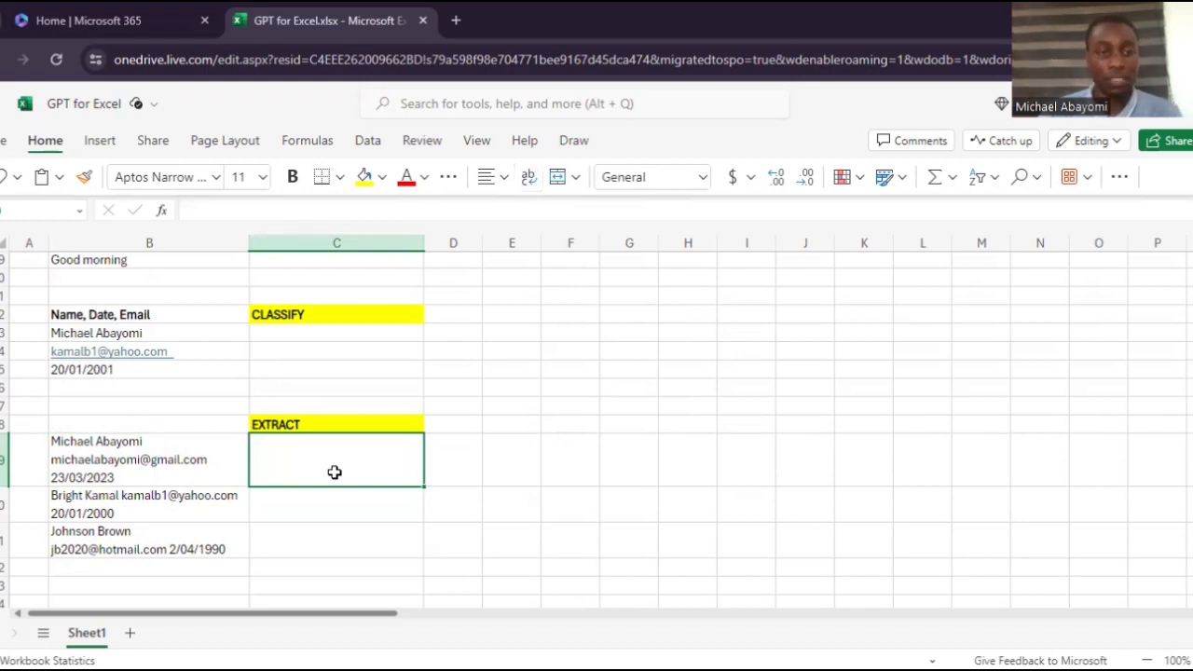
Step: Enter the formula =GPT(B2) in cell C2 to answer the question about Nigeria's independence
scroll(335, 513, "up", 4)
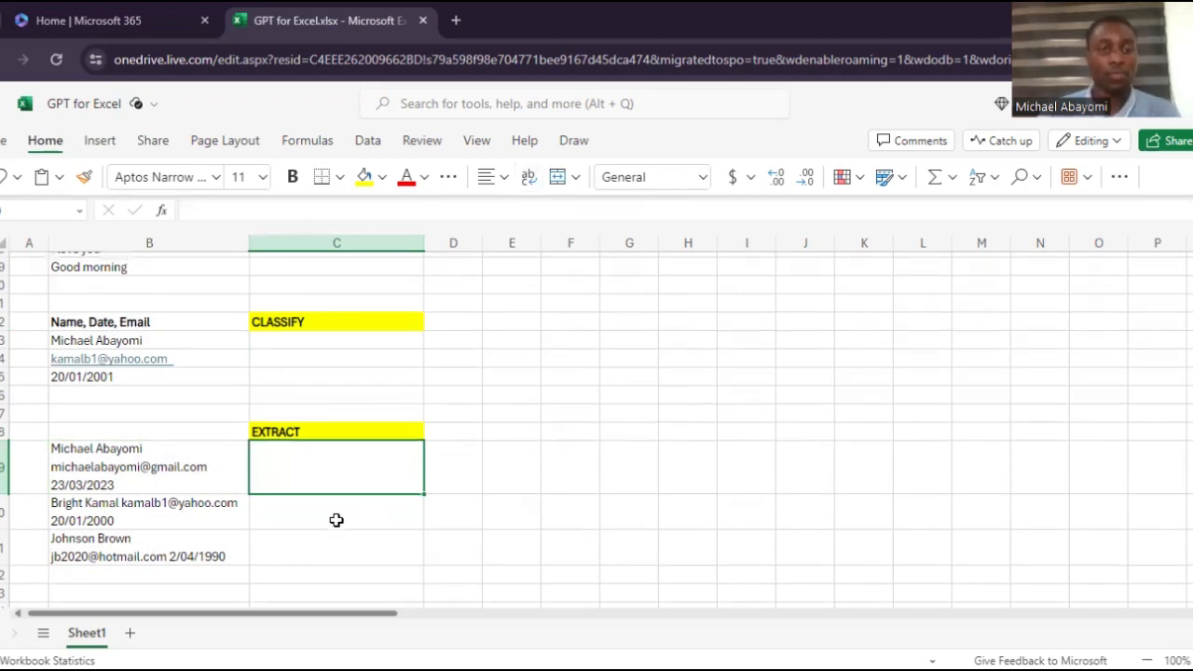
left_click(270, 289)
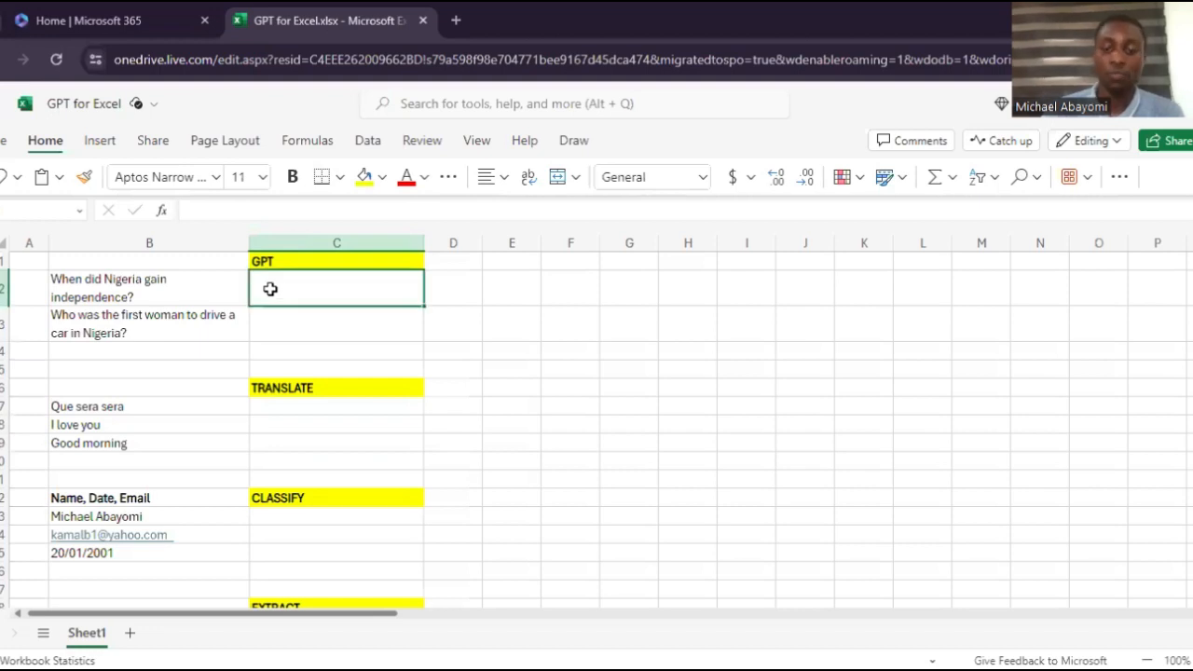
type("=")
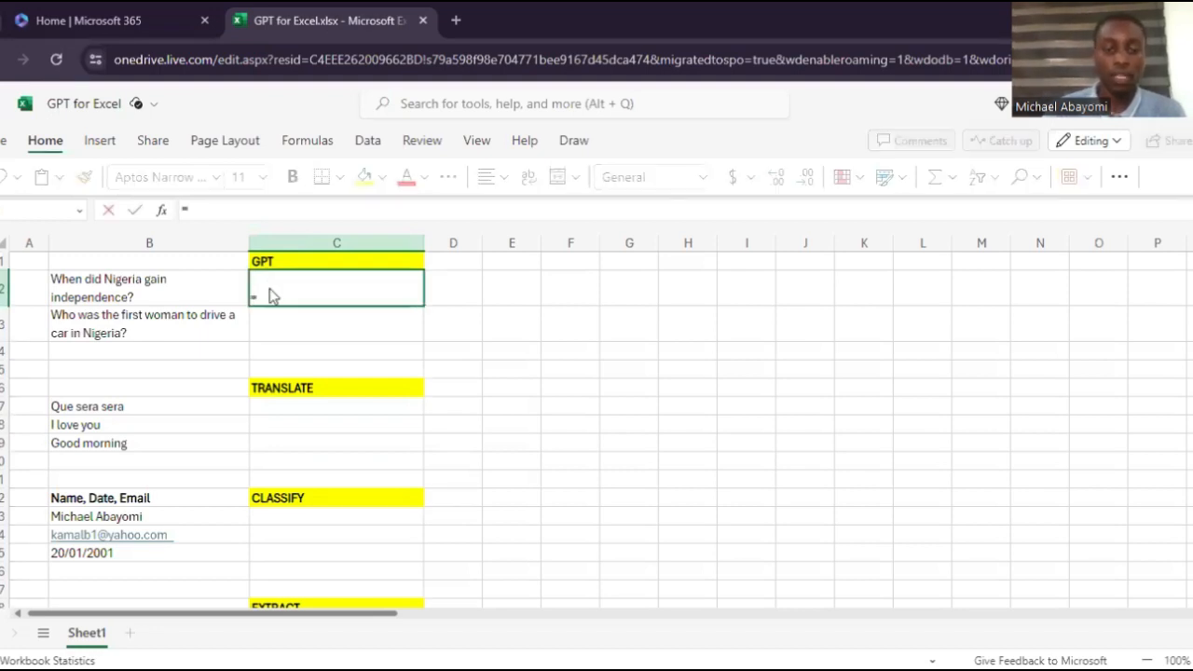
type("GPT(")
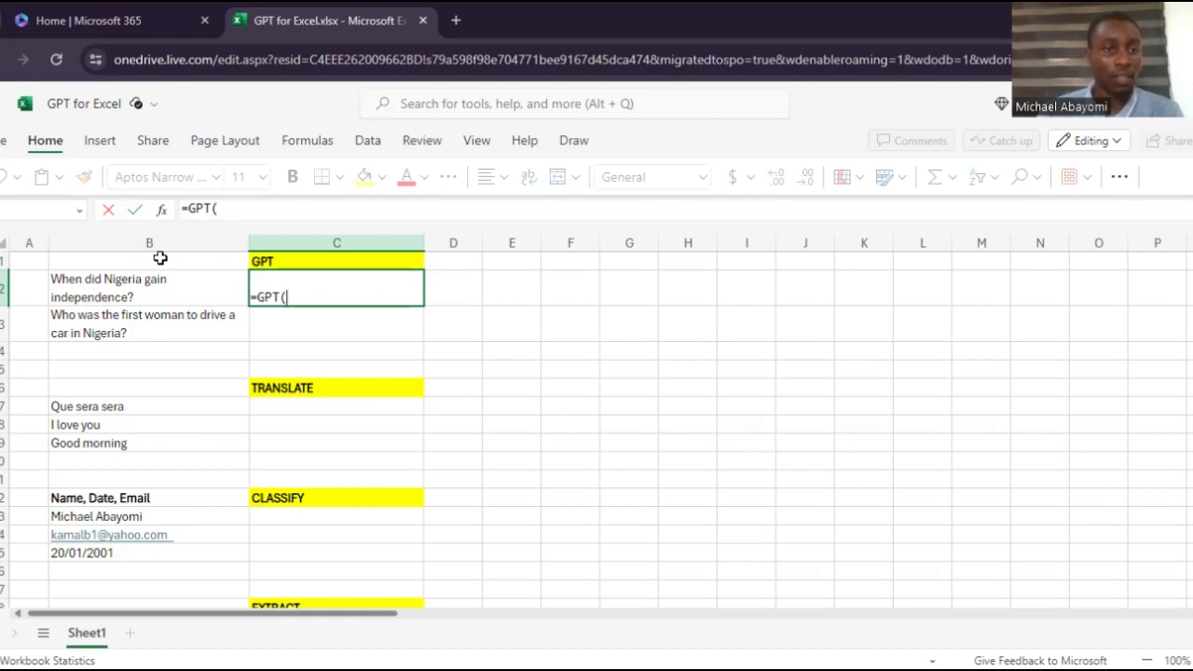
type("B2")
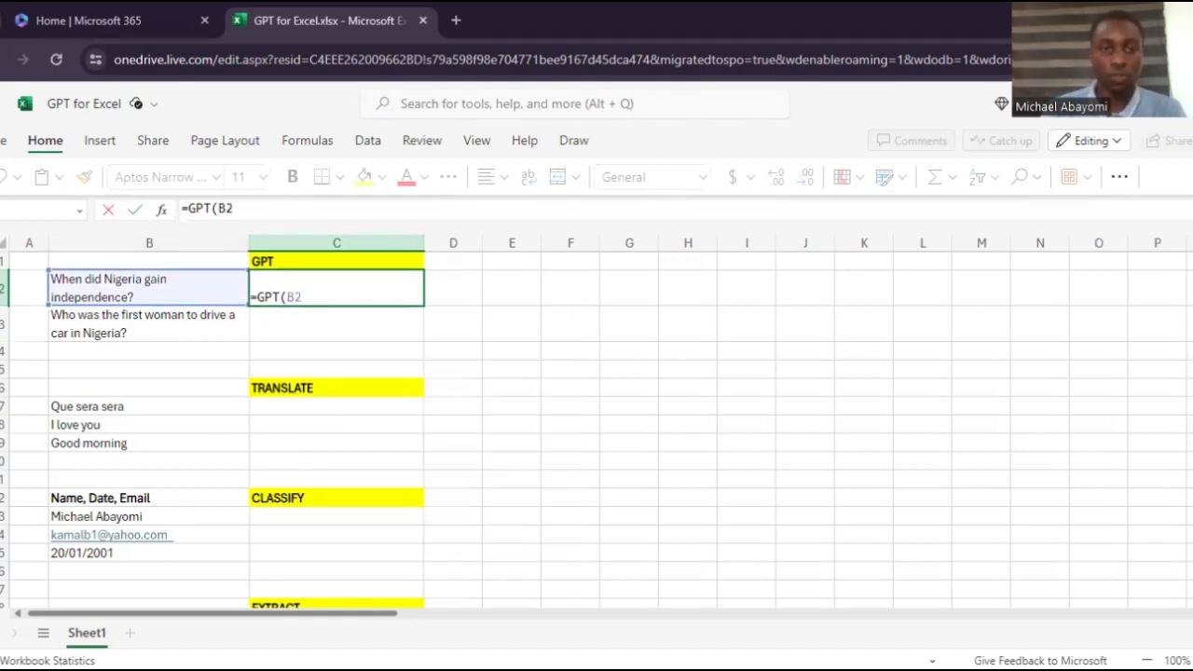
type(")")
key("Return")
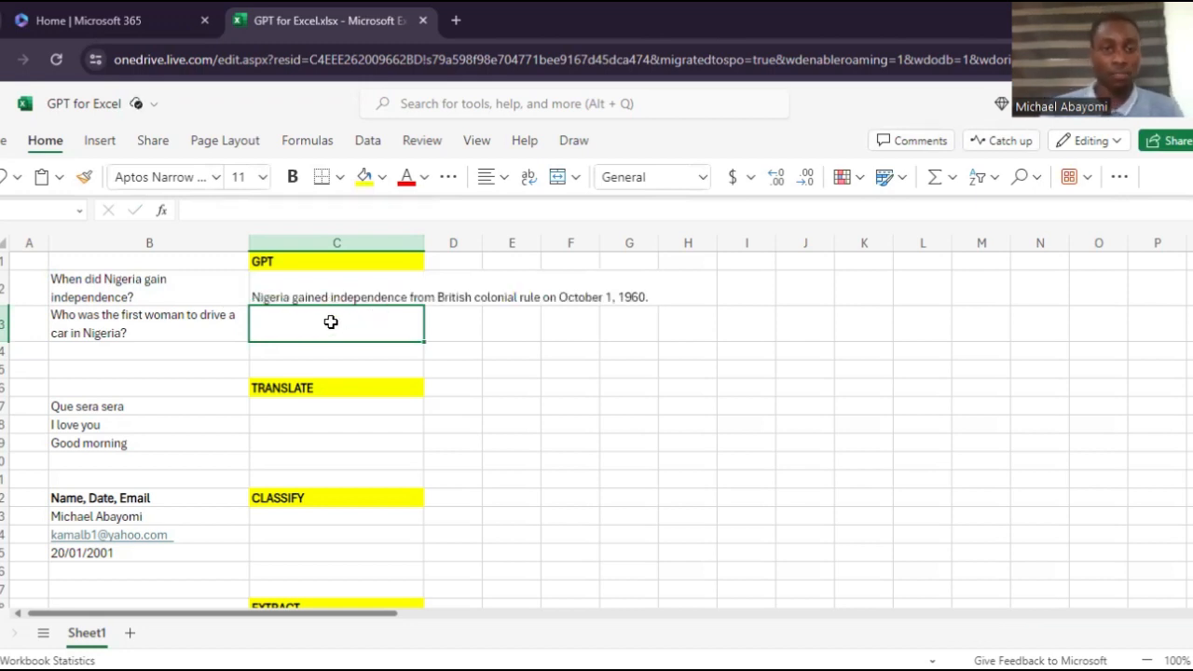
Step: Enter the formula =GPT(B3) in cell C3 to answer the question about the first woman to drive in Nigeria
type("=G[T")
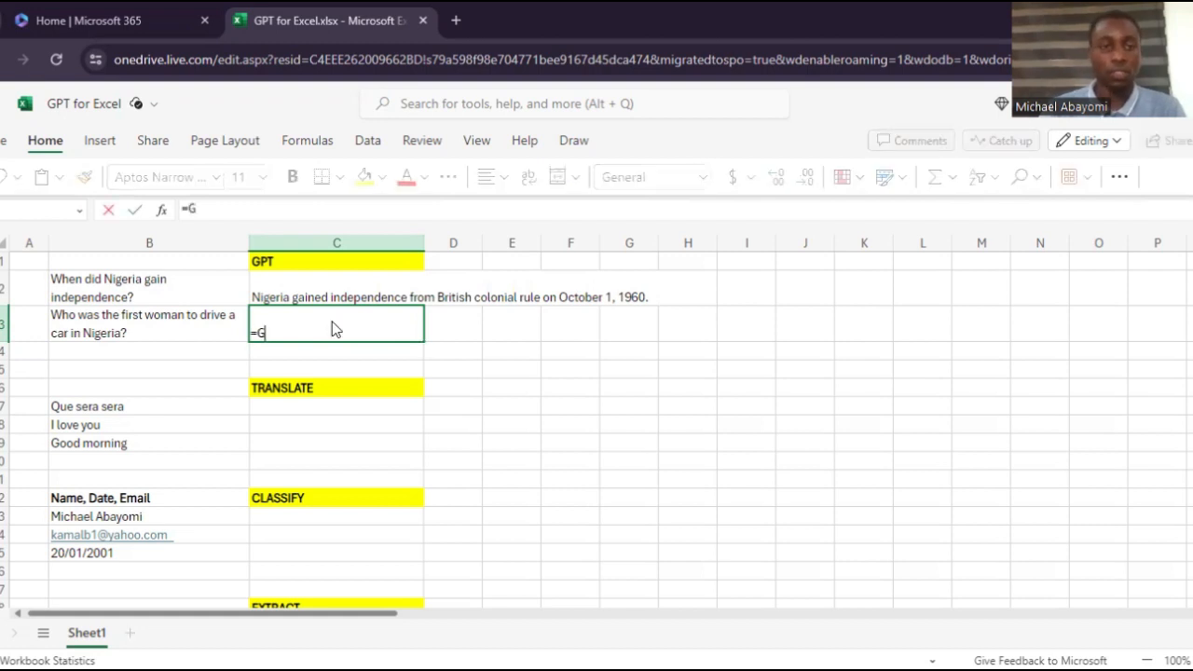
key("BackSpace")
key("BackSpace")
type("P")
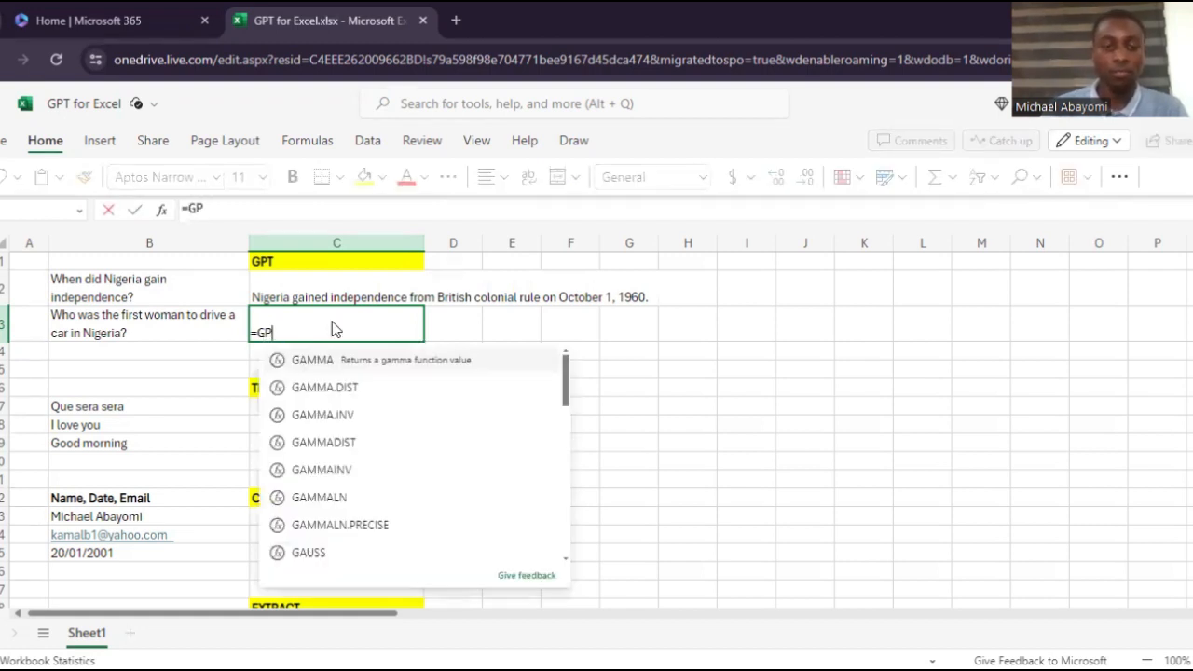
type("T(")
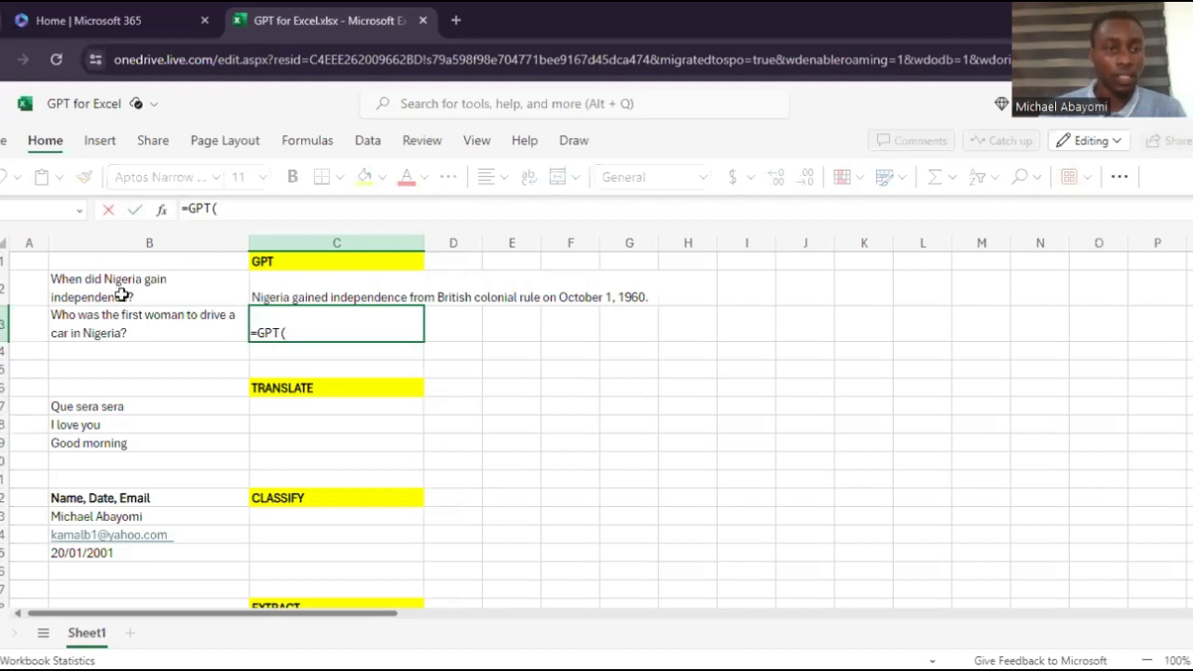
left_click(141, 323)
type(")")
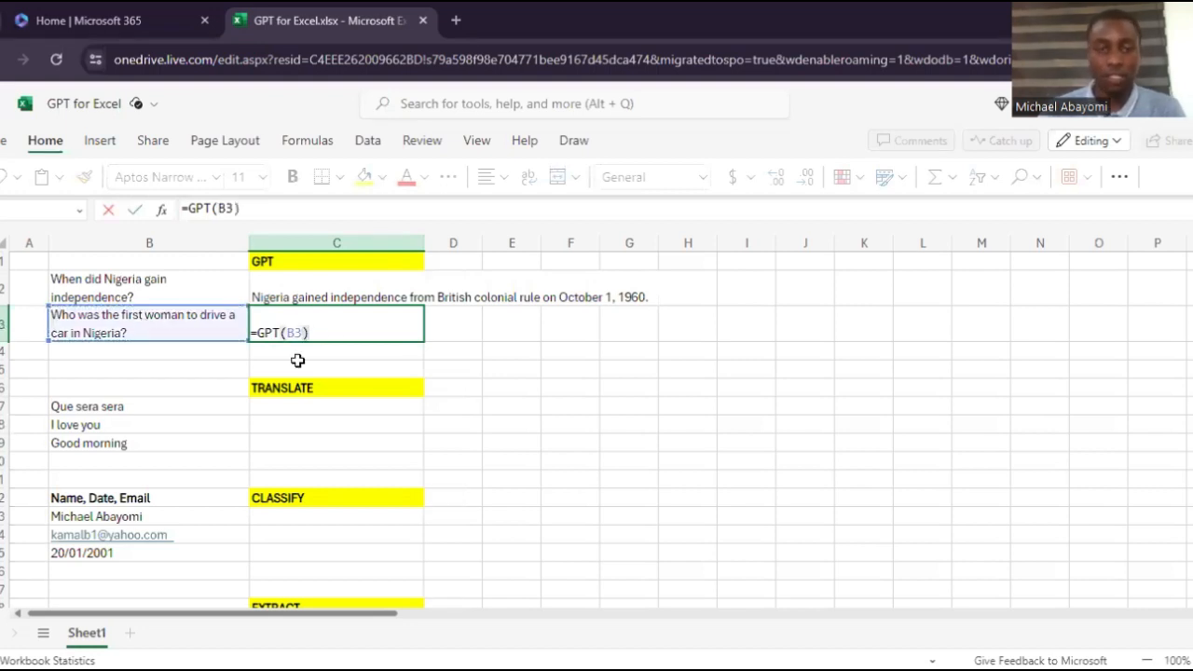
key("Return")
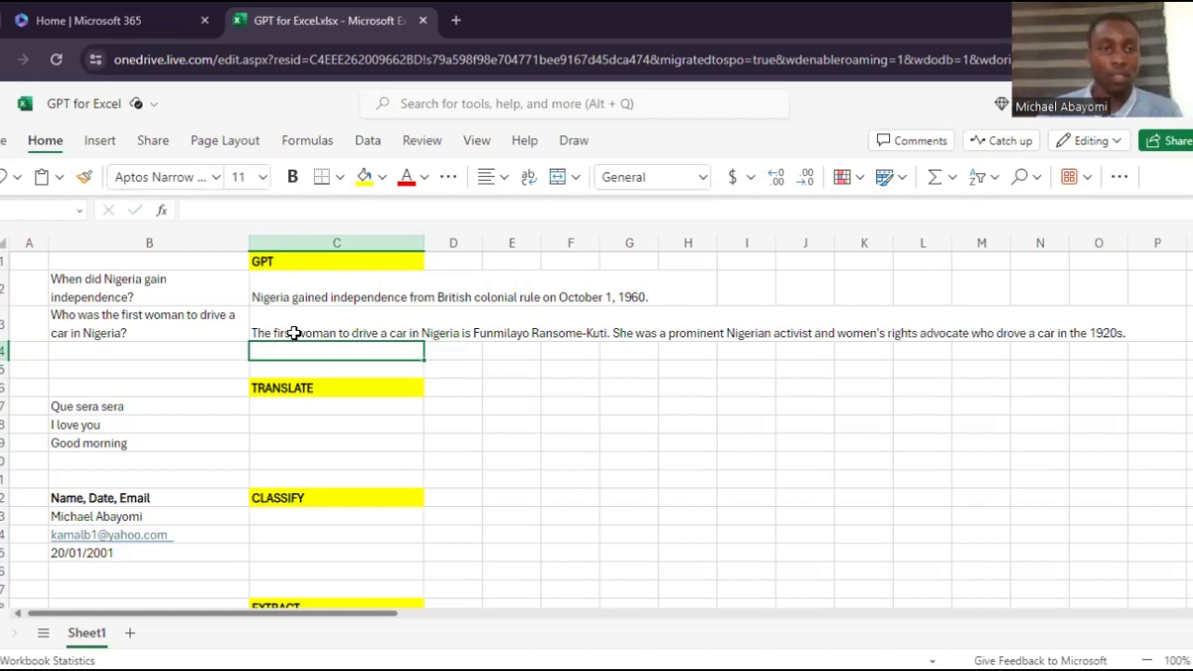
left_click(300, 333)
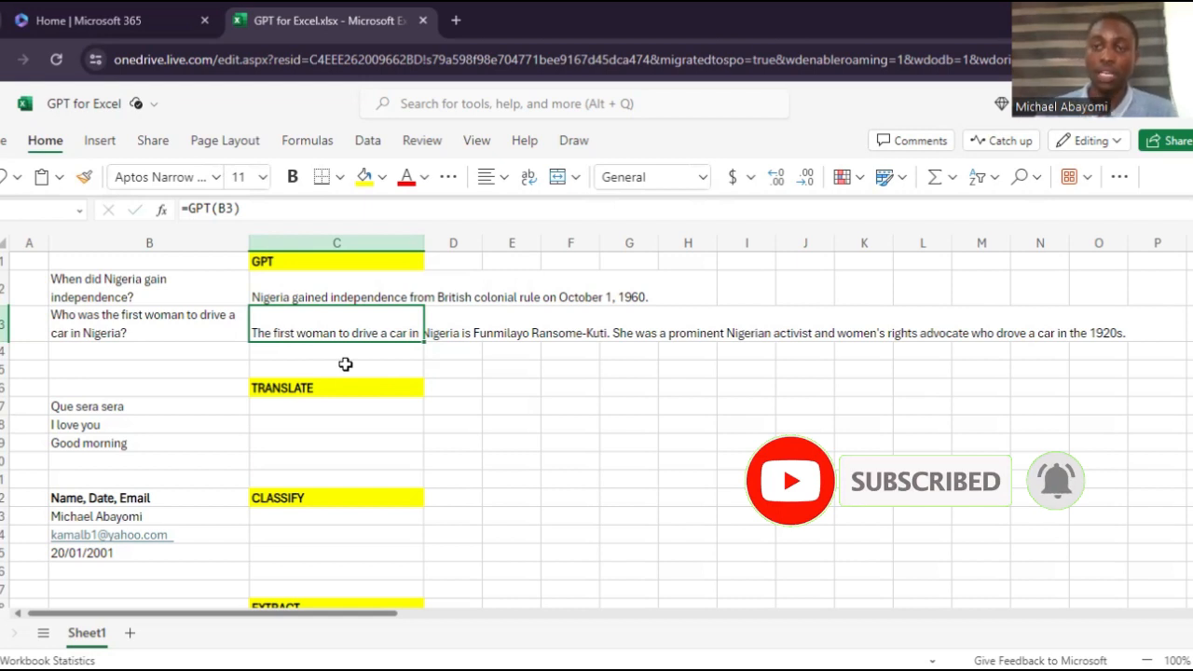
Step: Enter =GPT_TRANSLATE(B7,"ENGLISH","SPANISH") in C7 to translate "Que sera sera" from Spanish to English
left_click(304, 407)
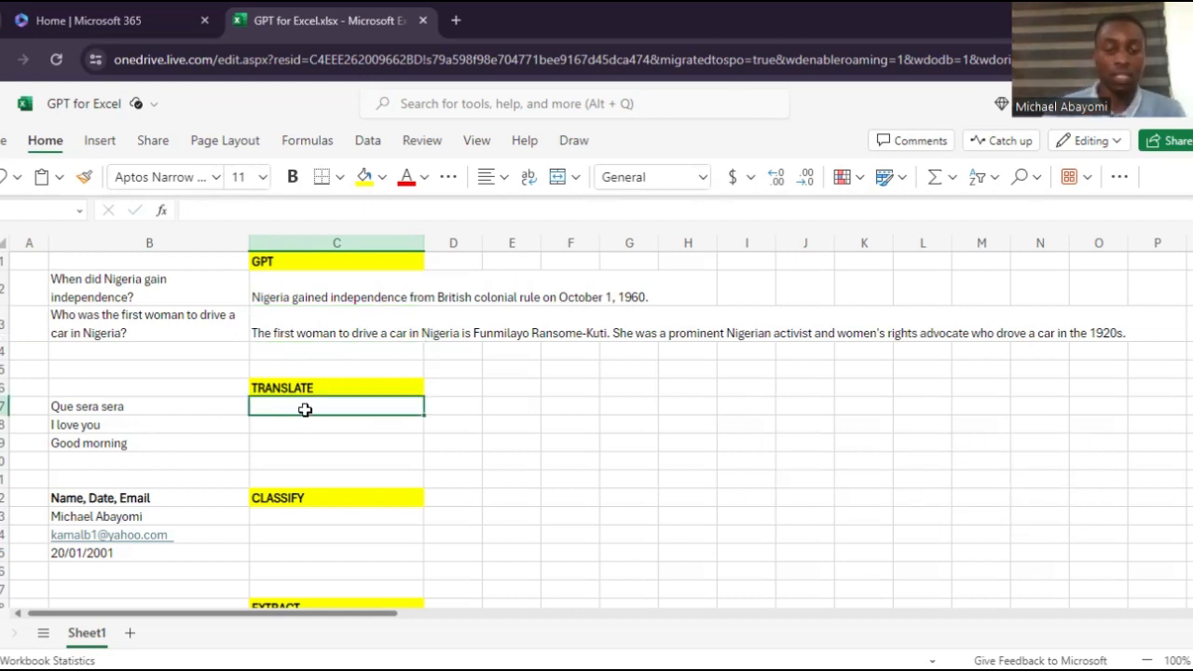
type("=G")
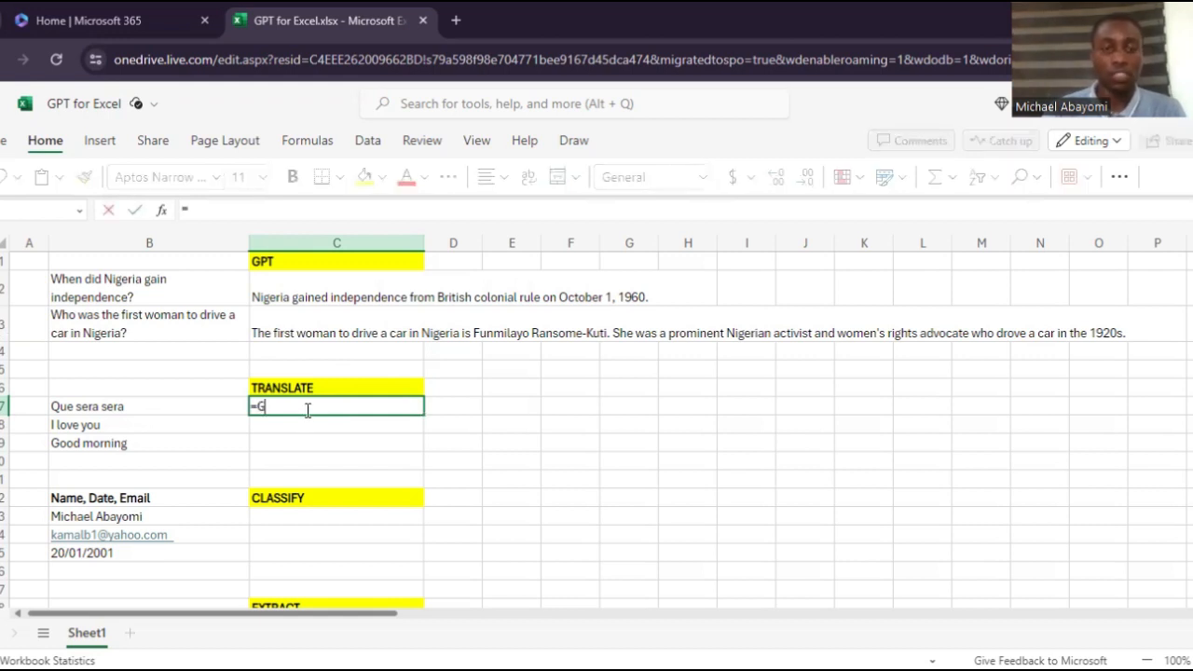
type("PT_TRA")
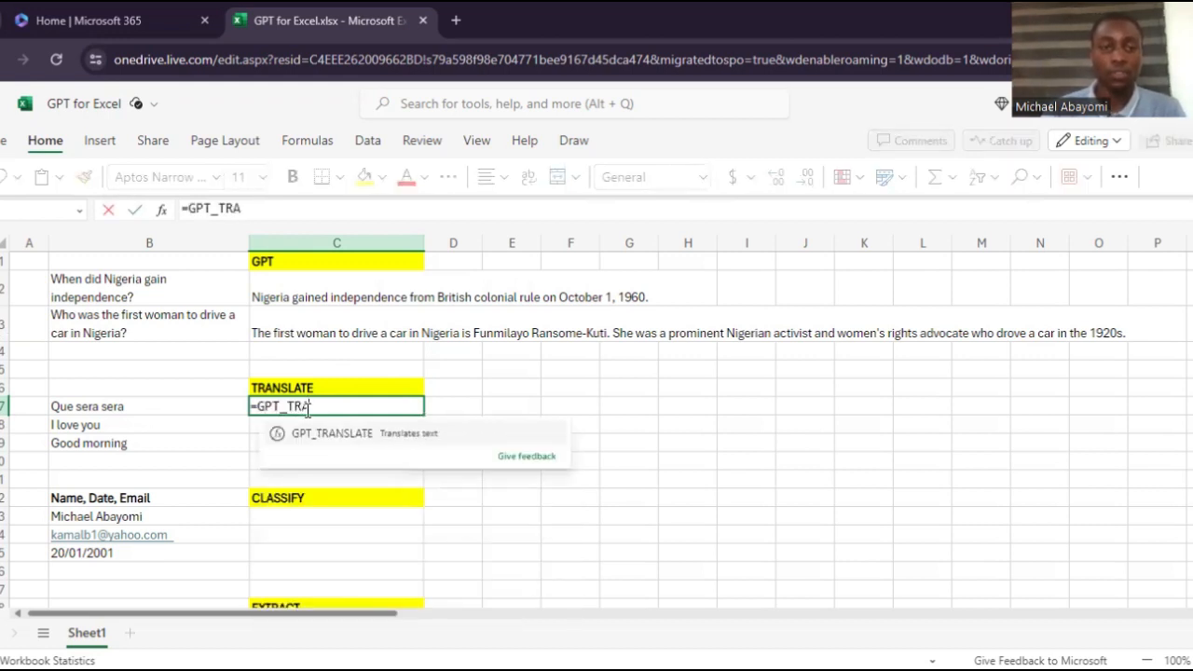
type("NSLATE(")
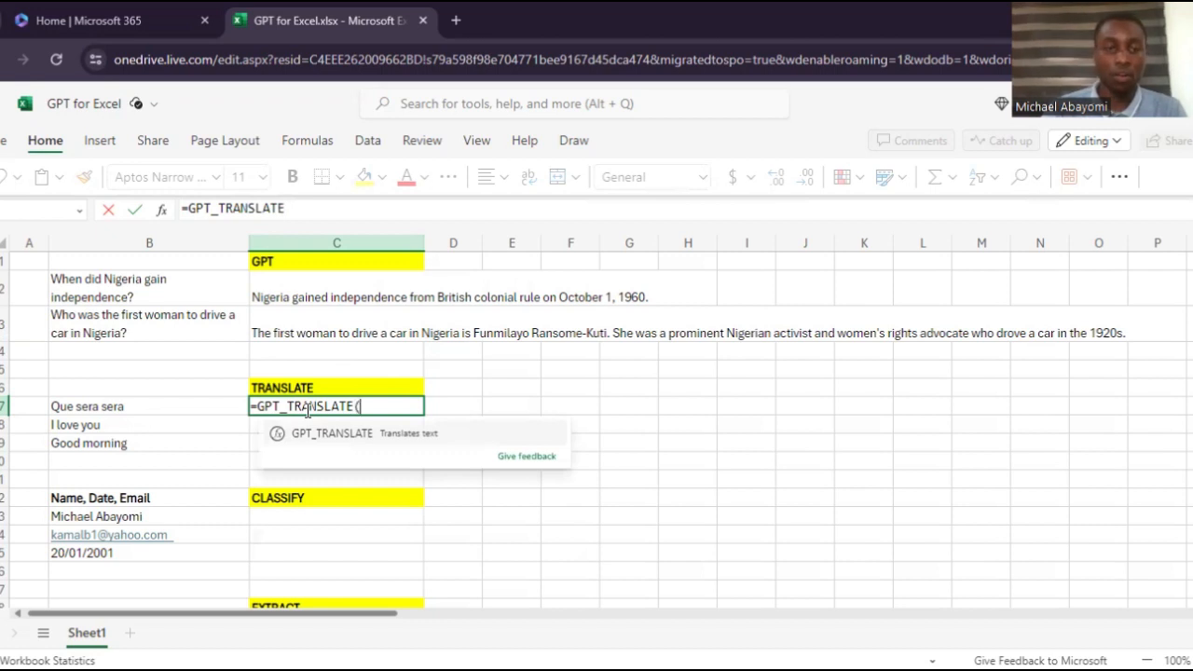
left_click(141, 407)
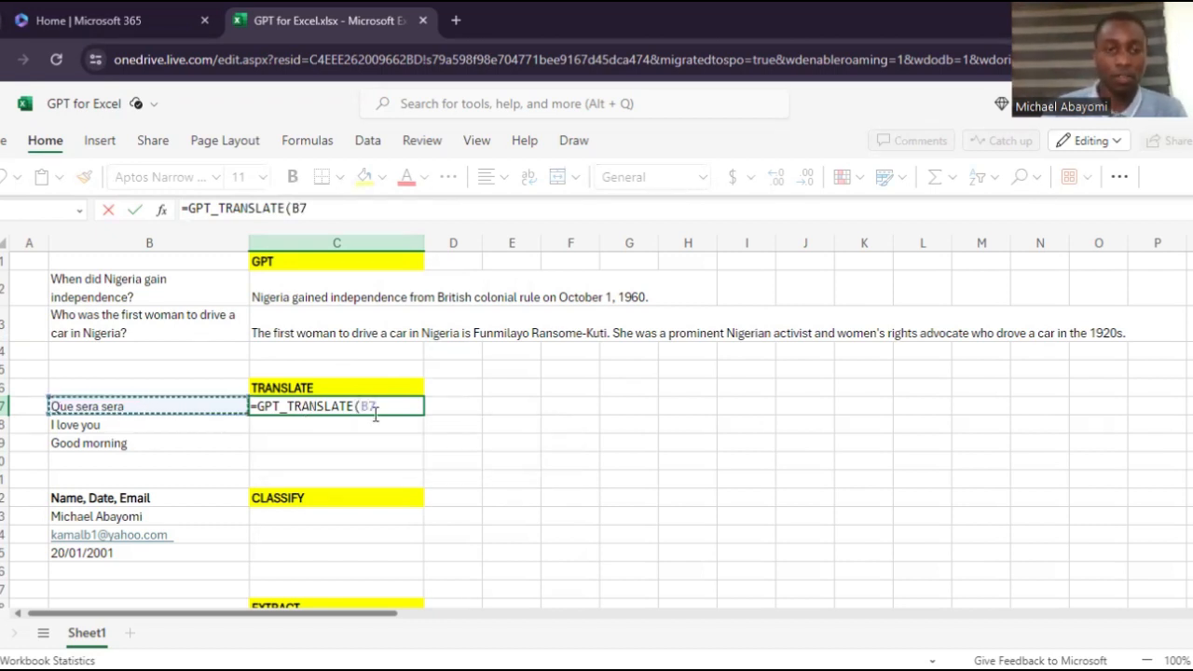
type(",")
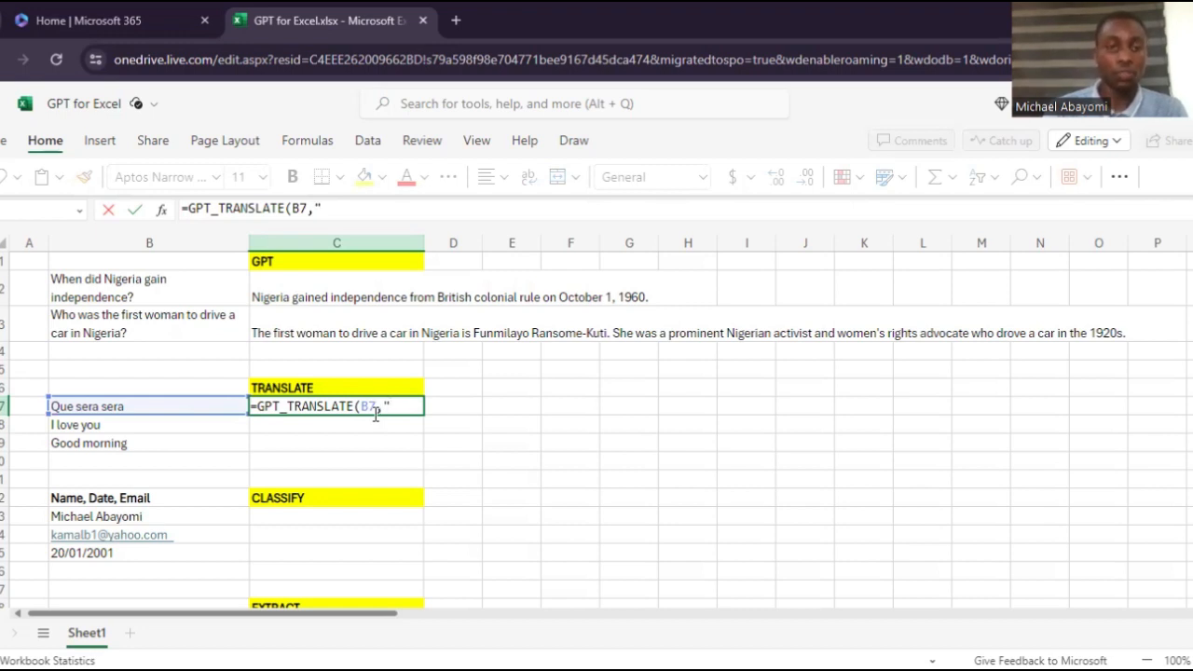
type("\"ENGLISH\",")
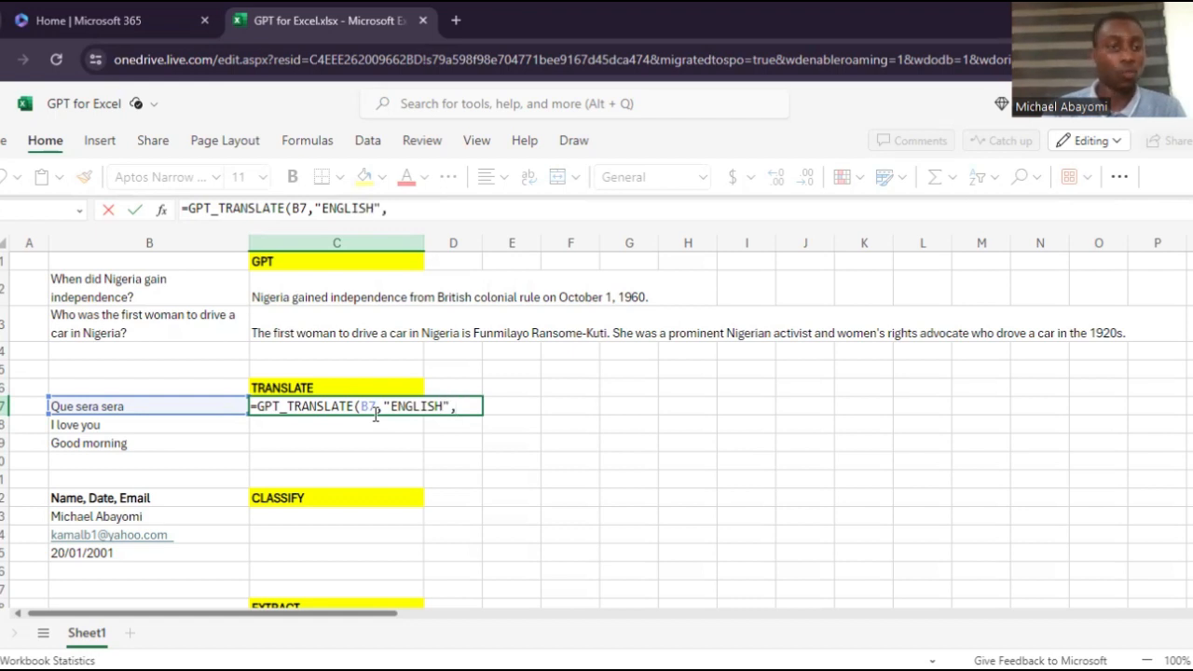
type("\"S")
key("BackSpace")
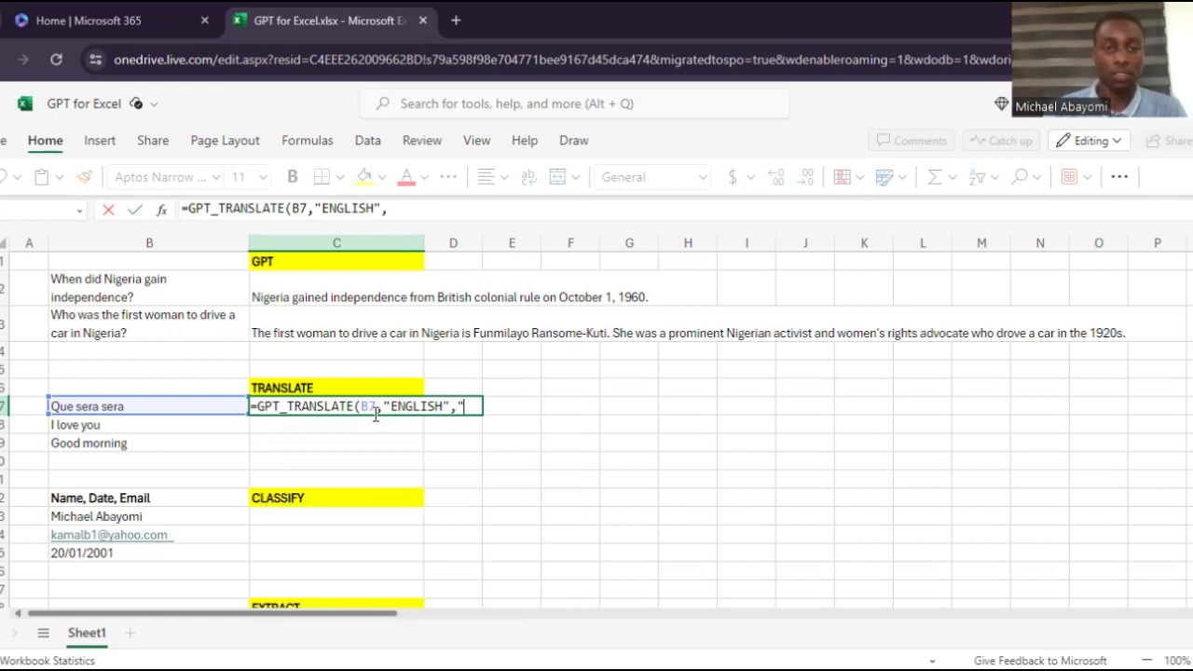
type("\"SPANISH")
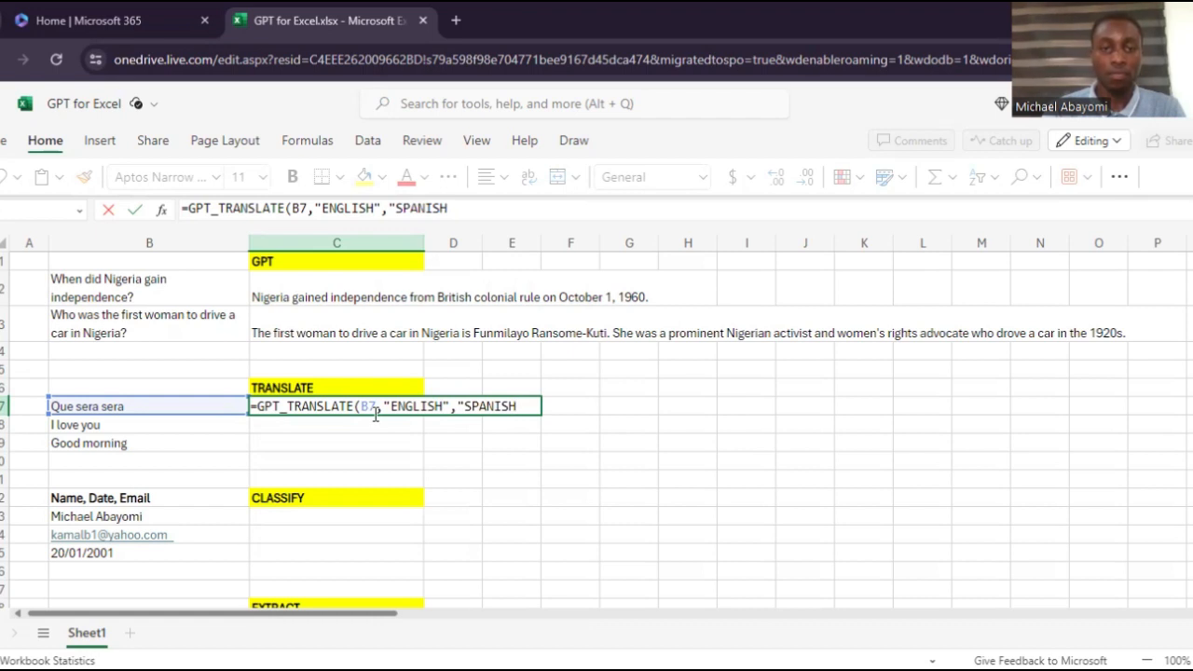
type("\")")
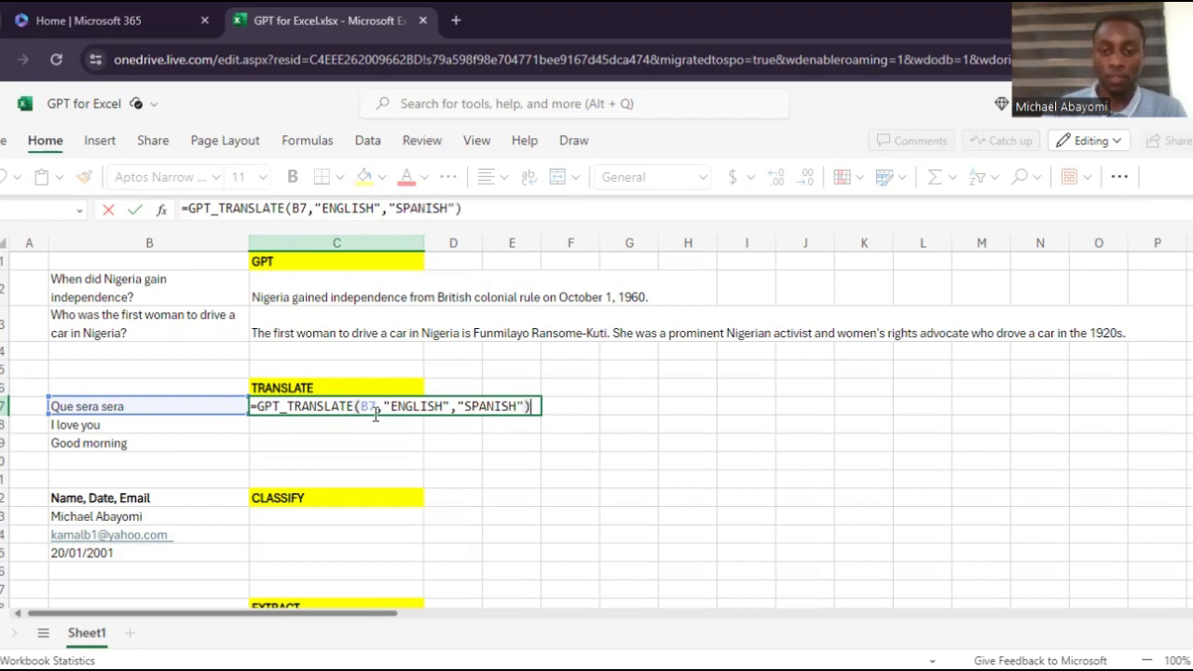
key("Return")
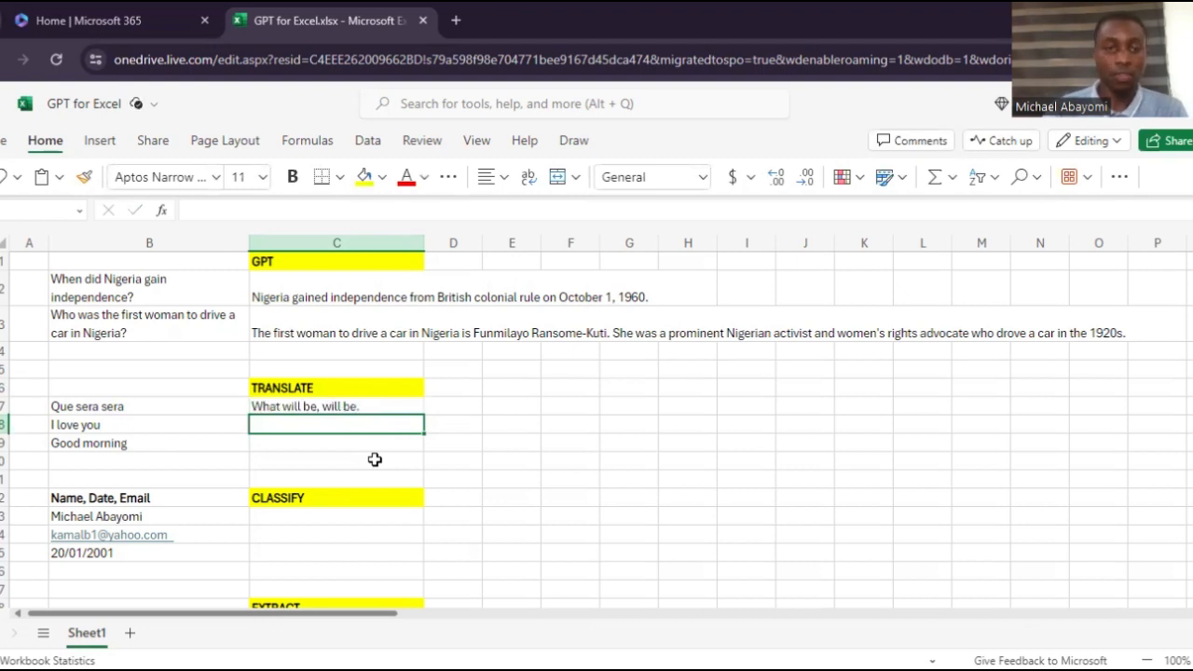
Step: Enter =GPT_TRANSLATE(B8,"YORUBA","ENGLISH") in C8 to translate "I love you" from English to Yoruba
type("=G")
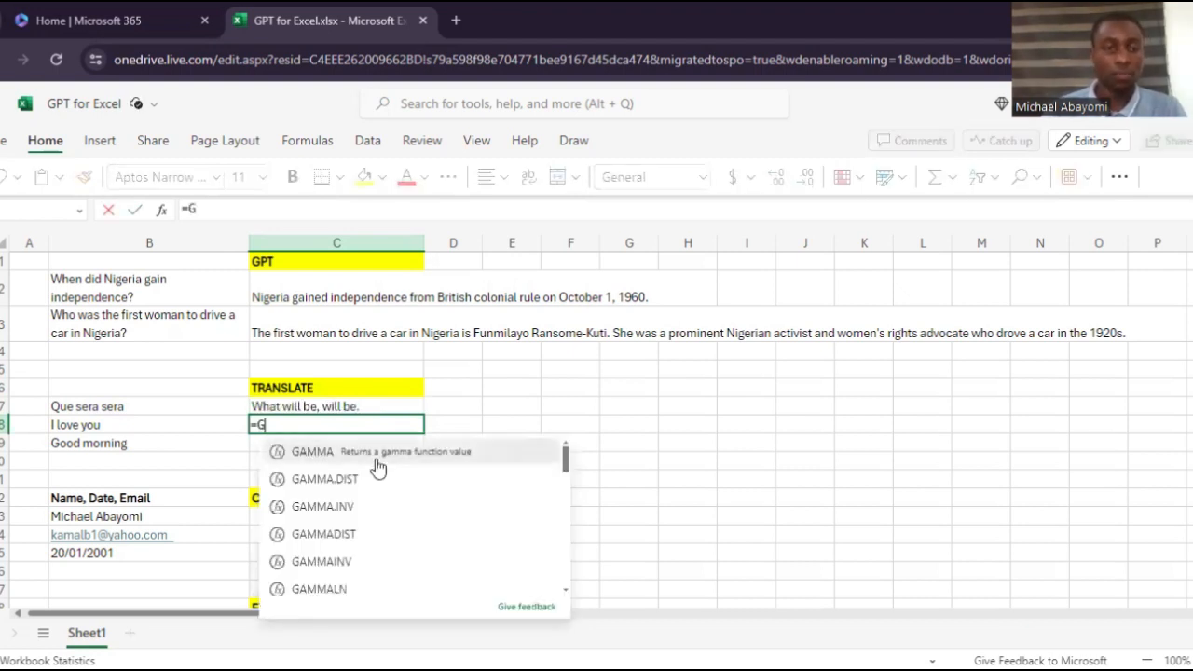
key("BackSpace")
type("GPT_T")
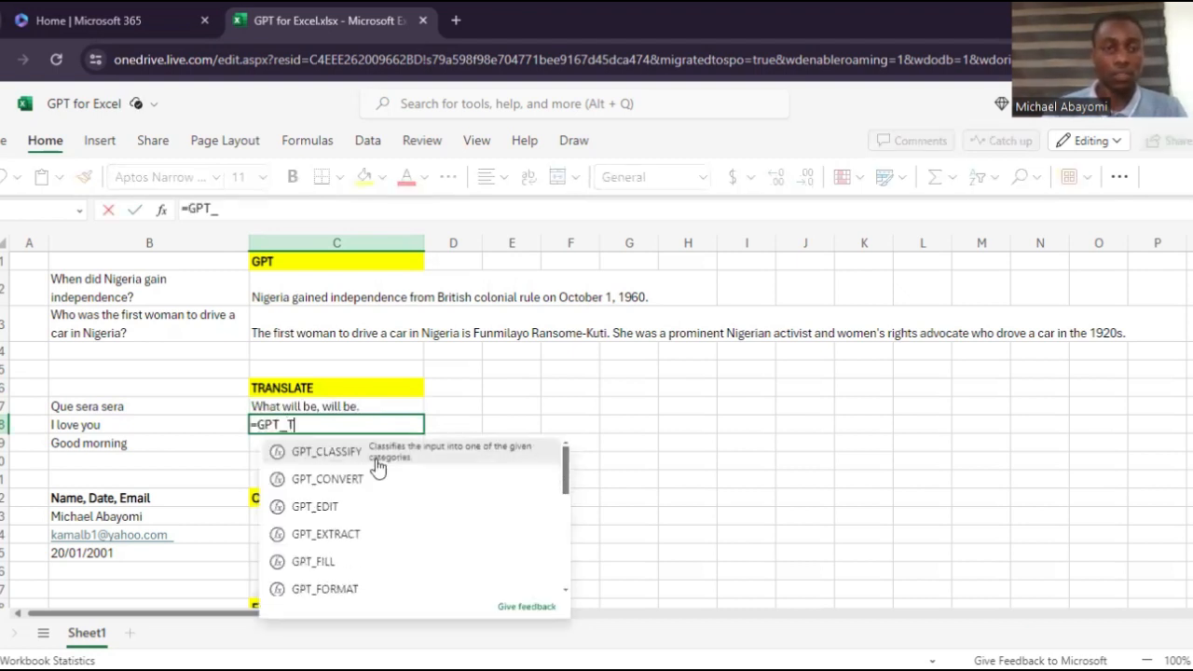
type("RANSLATE(")
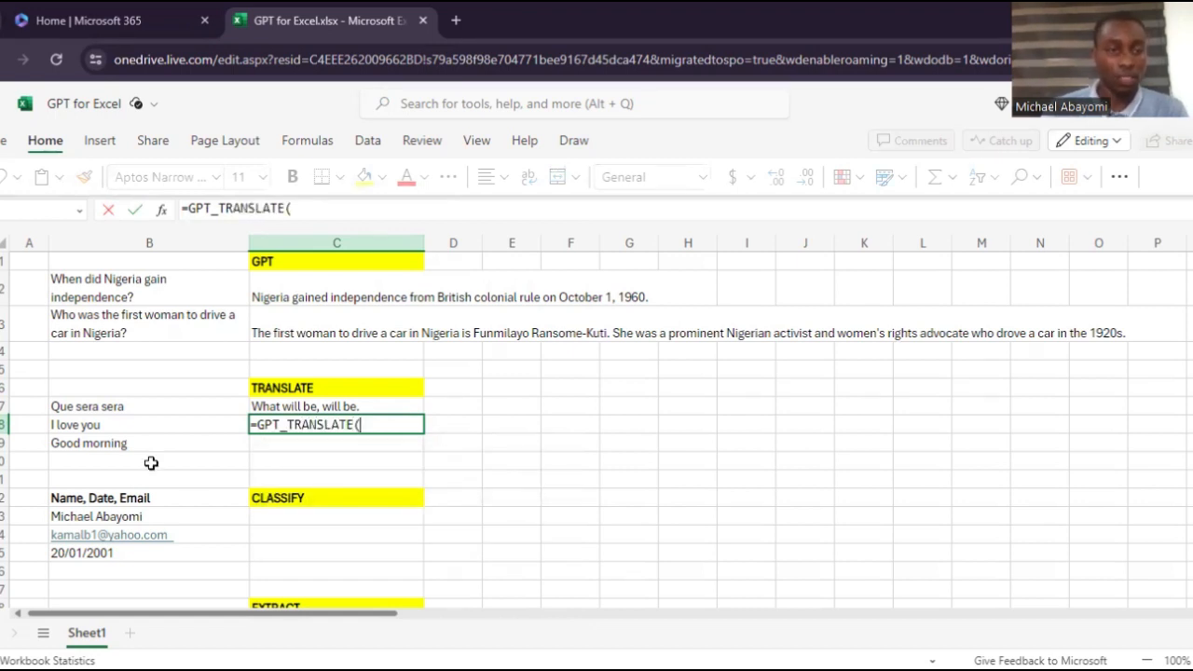
left_click(98, 424)
type(",")
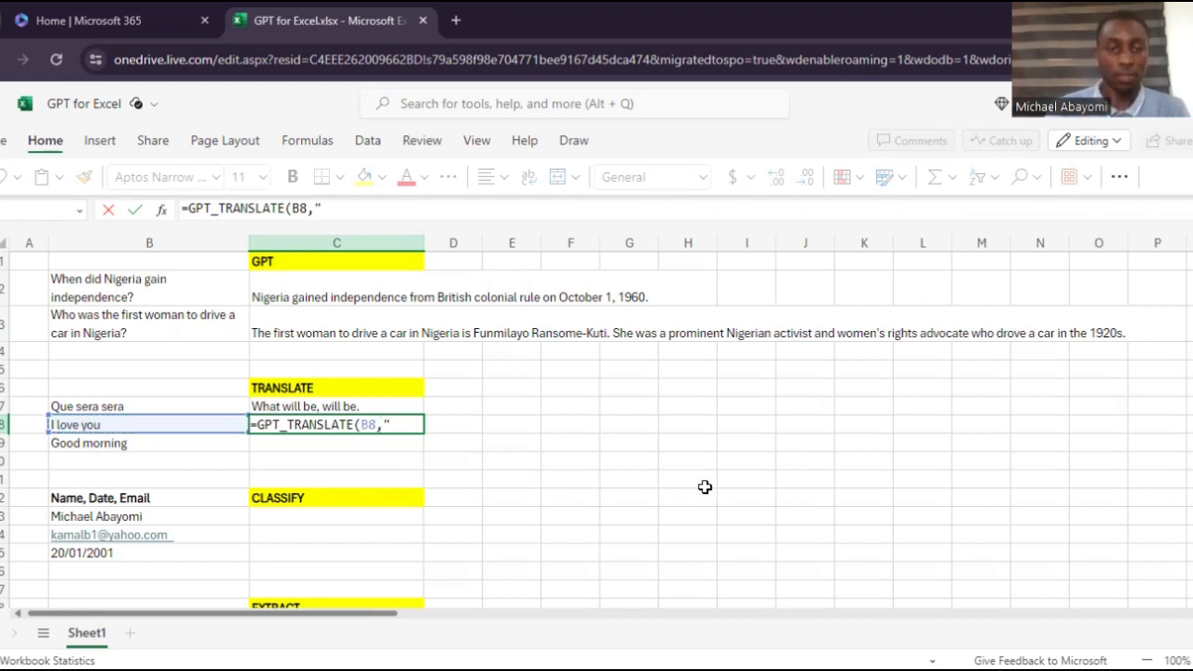
type("\"YORUBA\",")
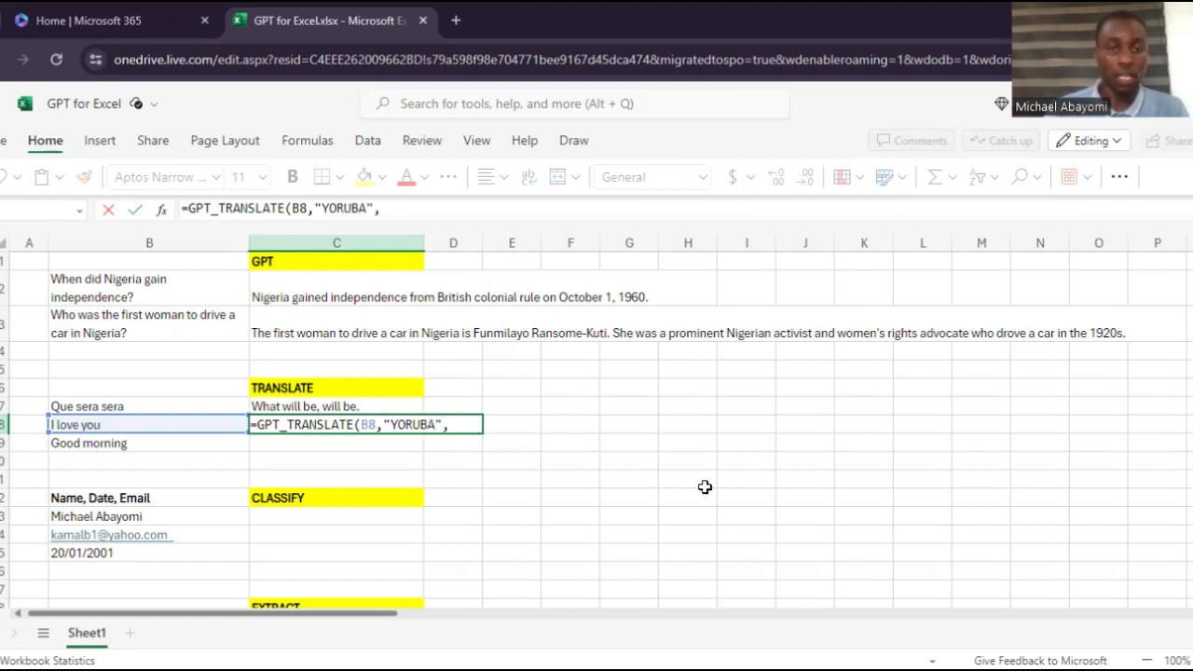
type("\"ENGLISH")
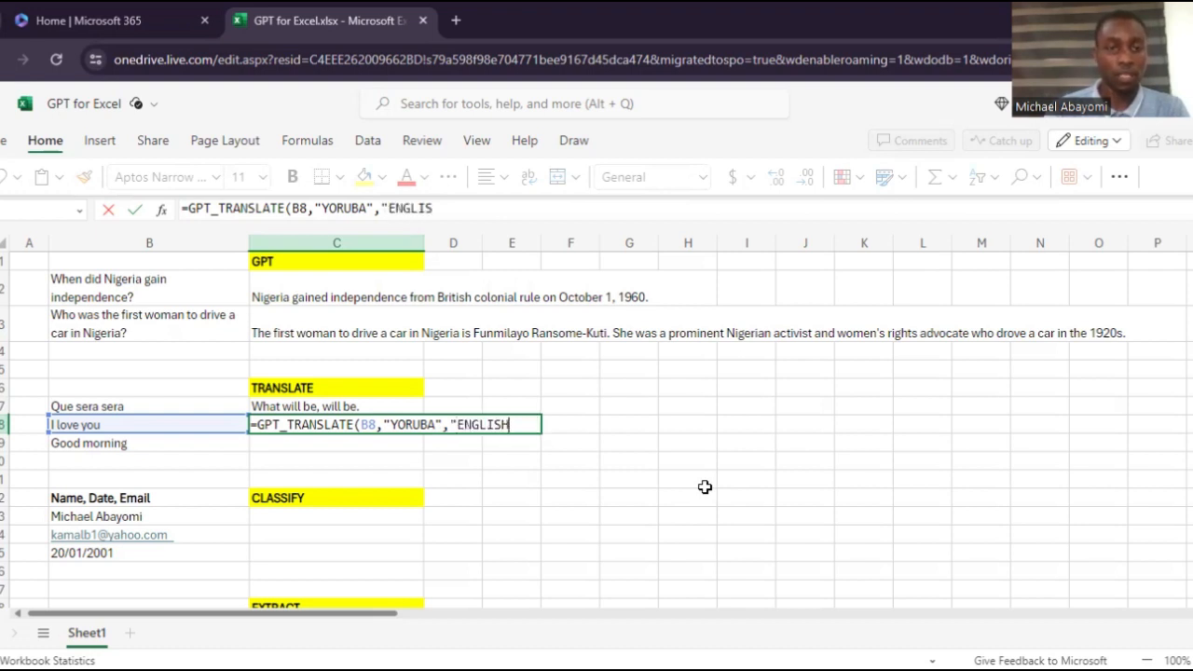
type("\")")
key("Return")
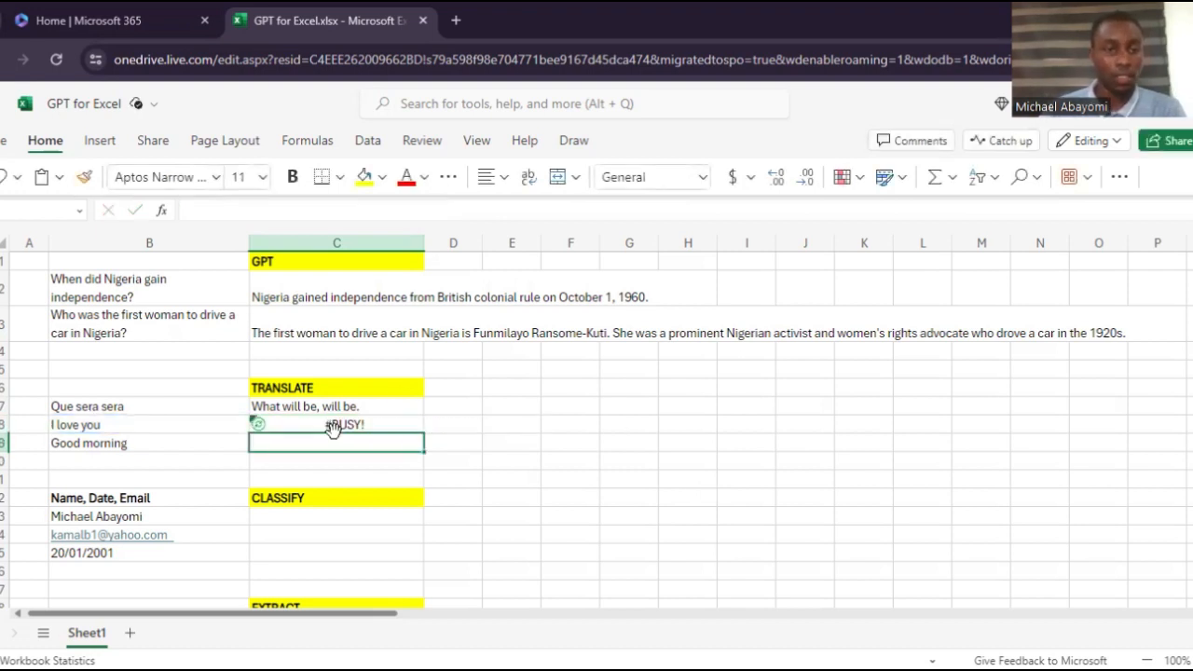
Step: Enter =GPT_TRANSLATE(B9,"FRENCH","ENGLISH") in C9 to translate "Good morning" from English to French
type("=")
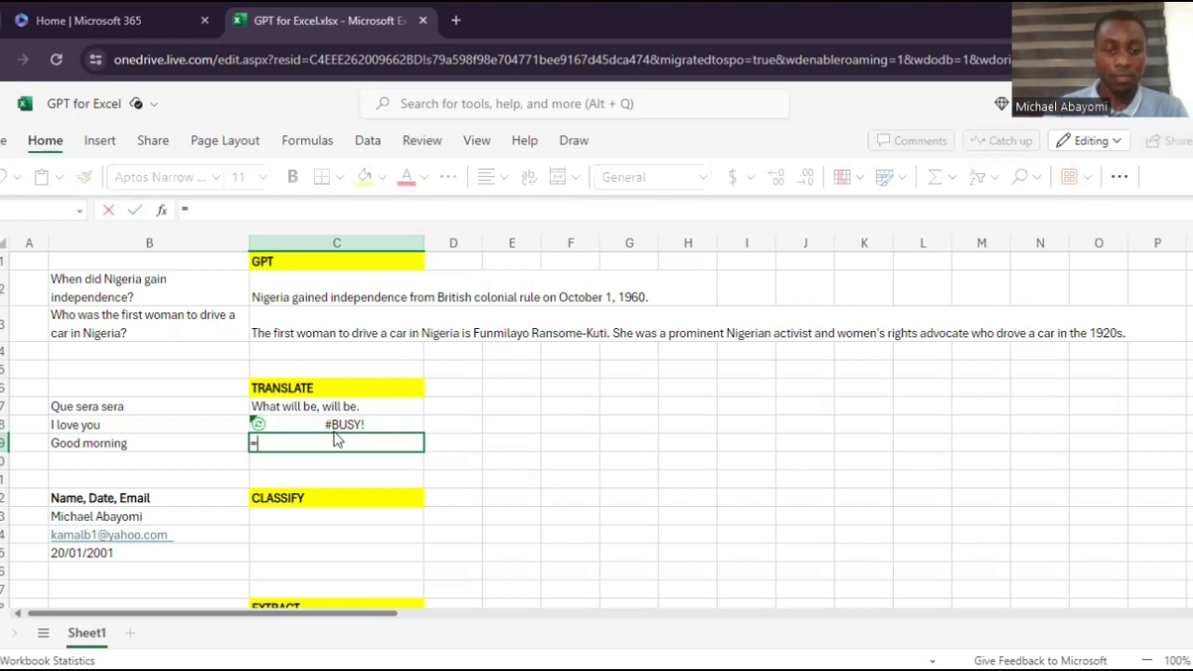
type("GPT_")
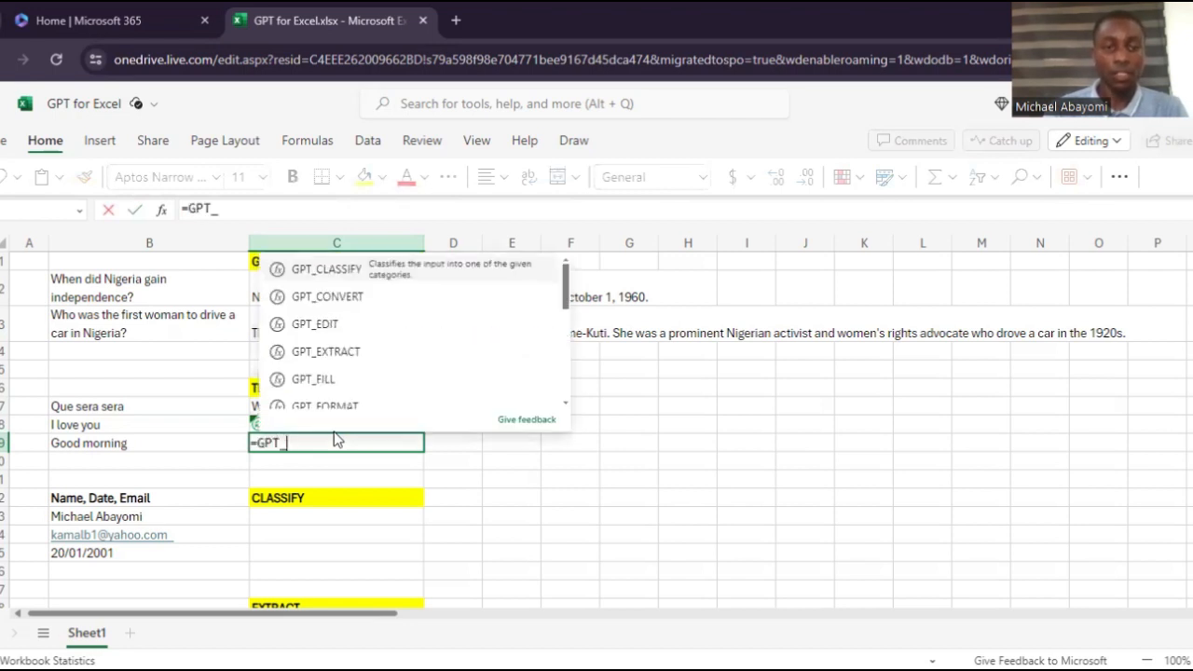
type("TRANSLATE(")
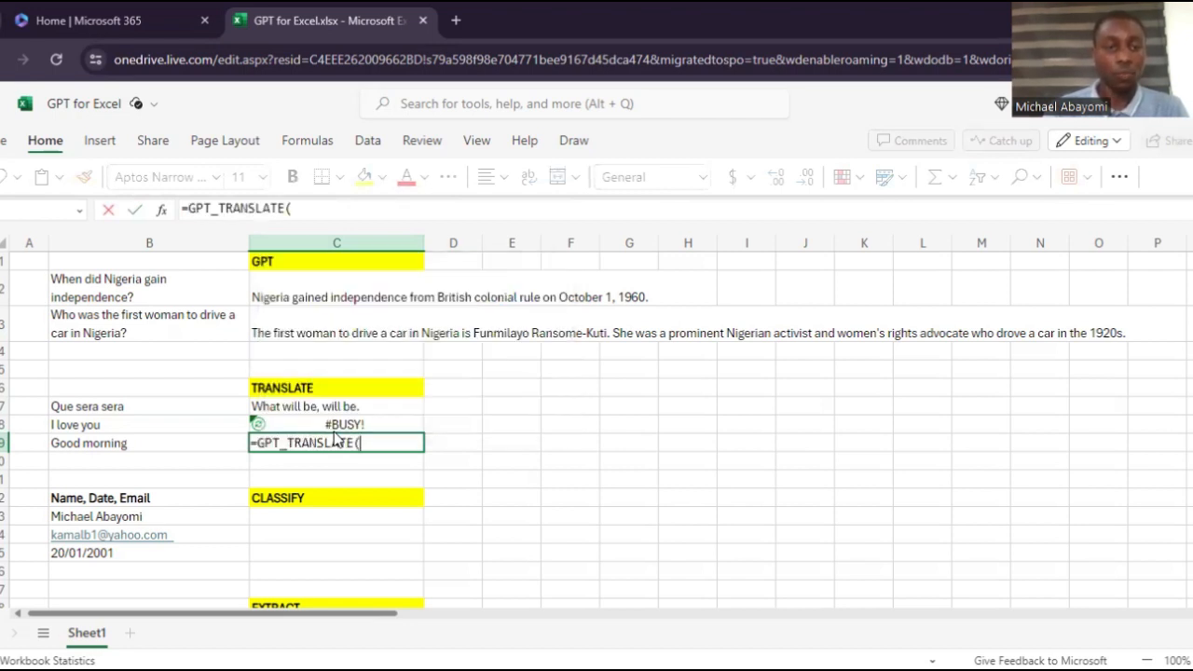
left_click(129, 442)
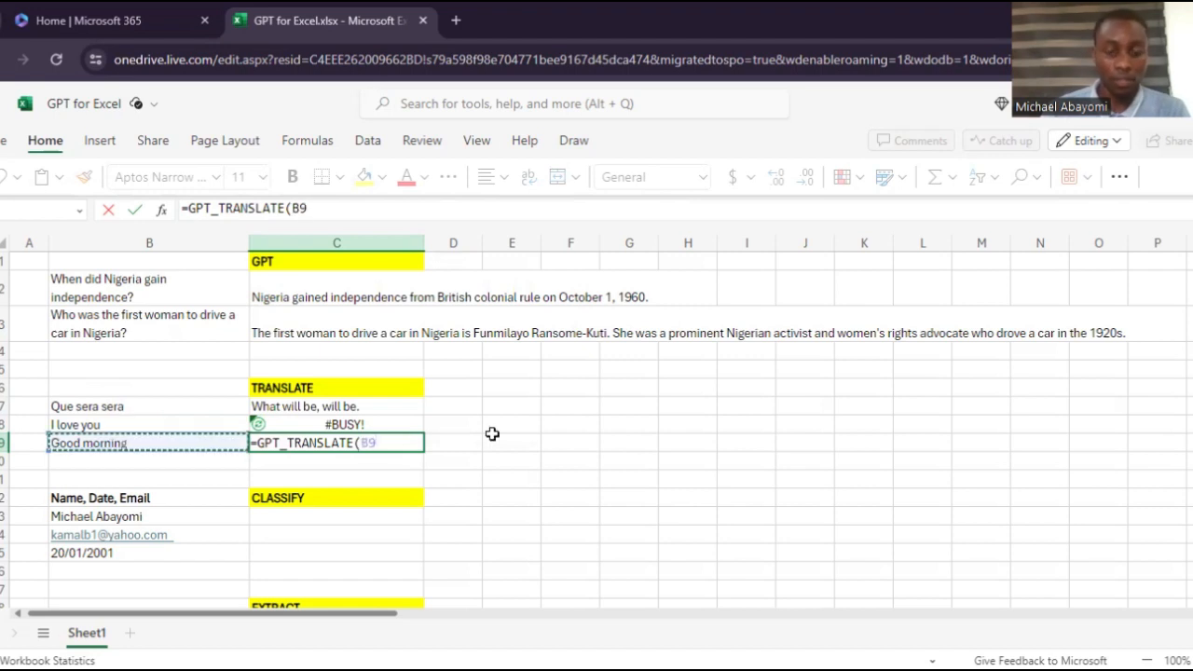
type(",")
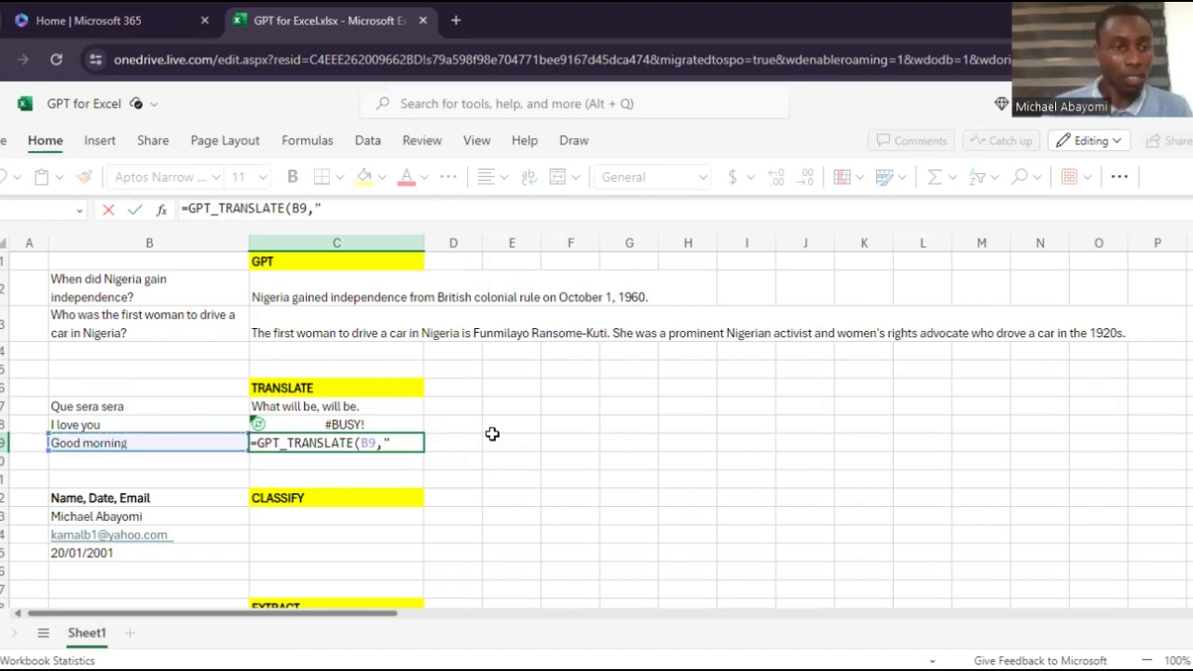
type("\"F")
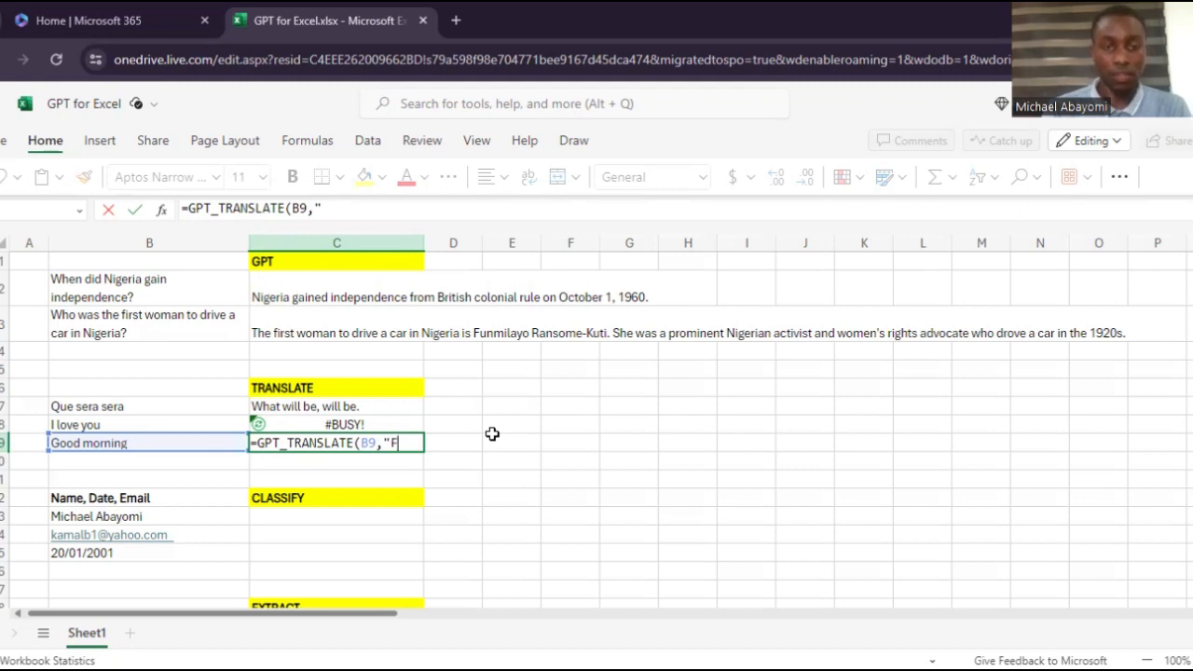
type("RENCH\",")
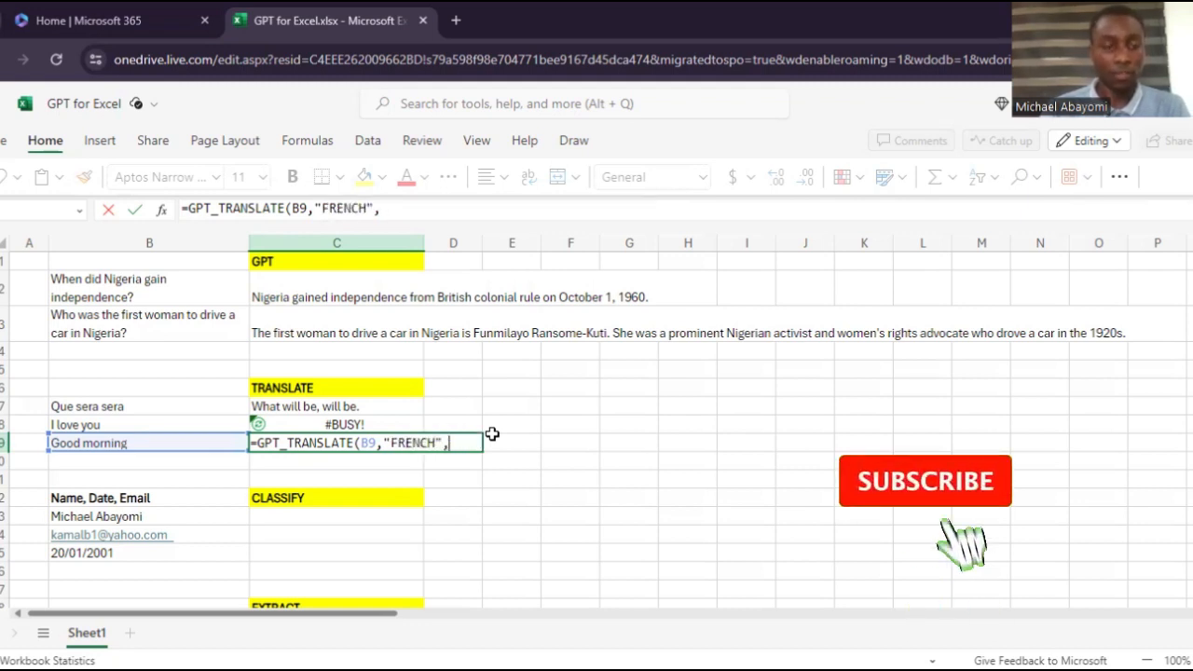
type("\"E")
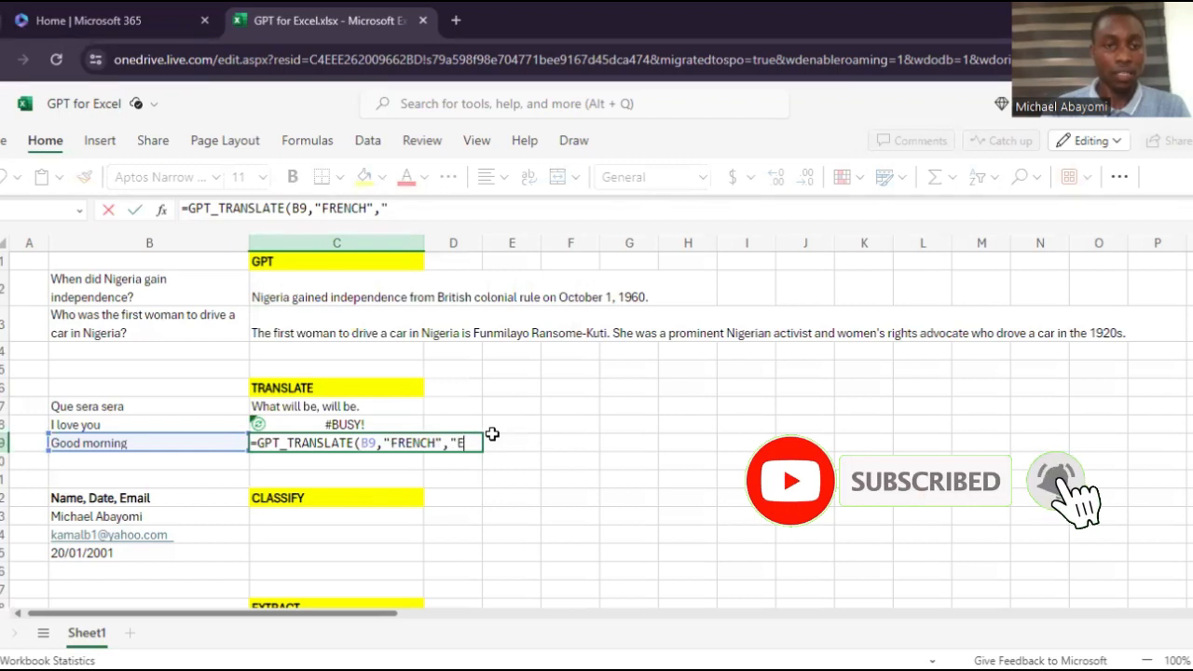
type("NGLISH\")")
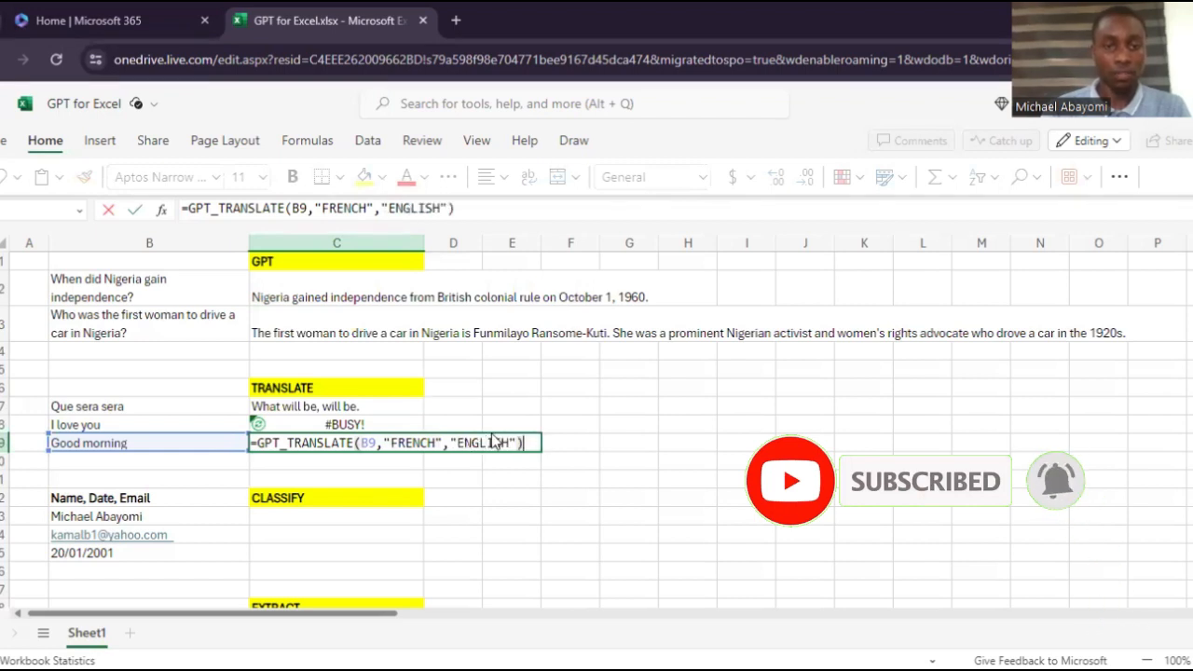
key("Return")
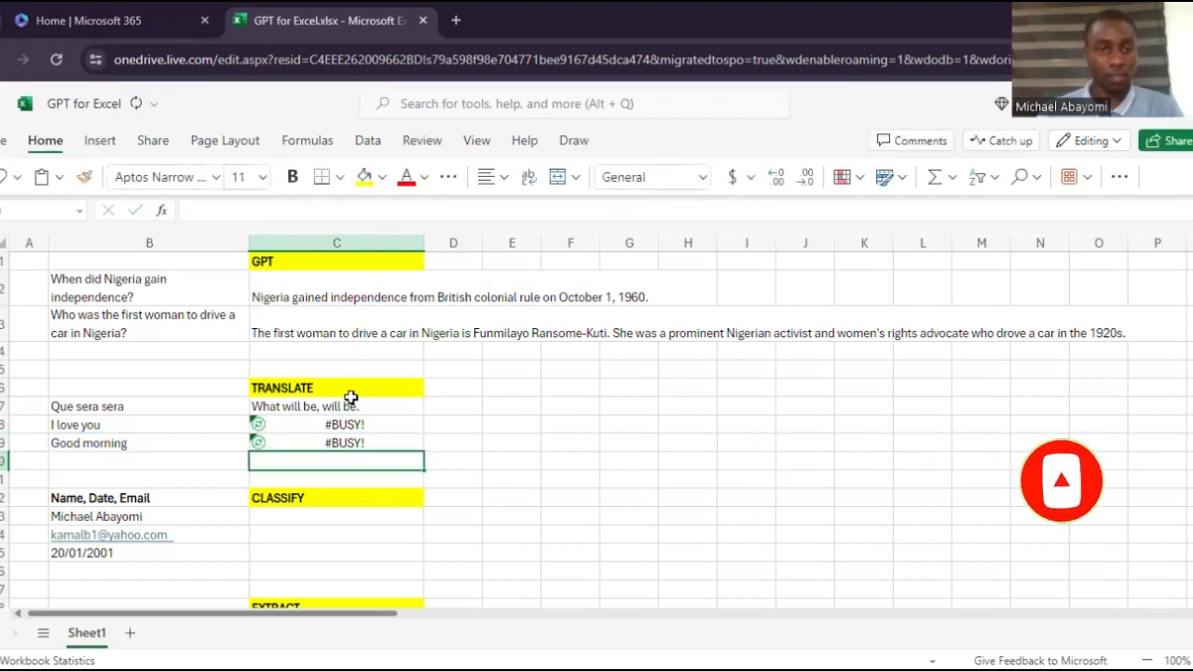
Step: Review the translation results in C7, C8 and C9 together with the formula behind each one
scroll(360, 437, "down", 2)
scroll(362, 435, "up", 2)
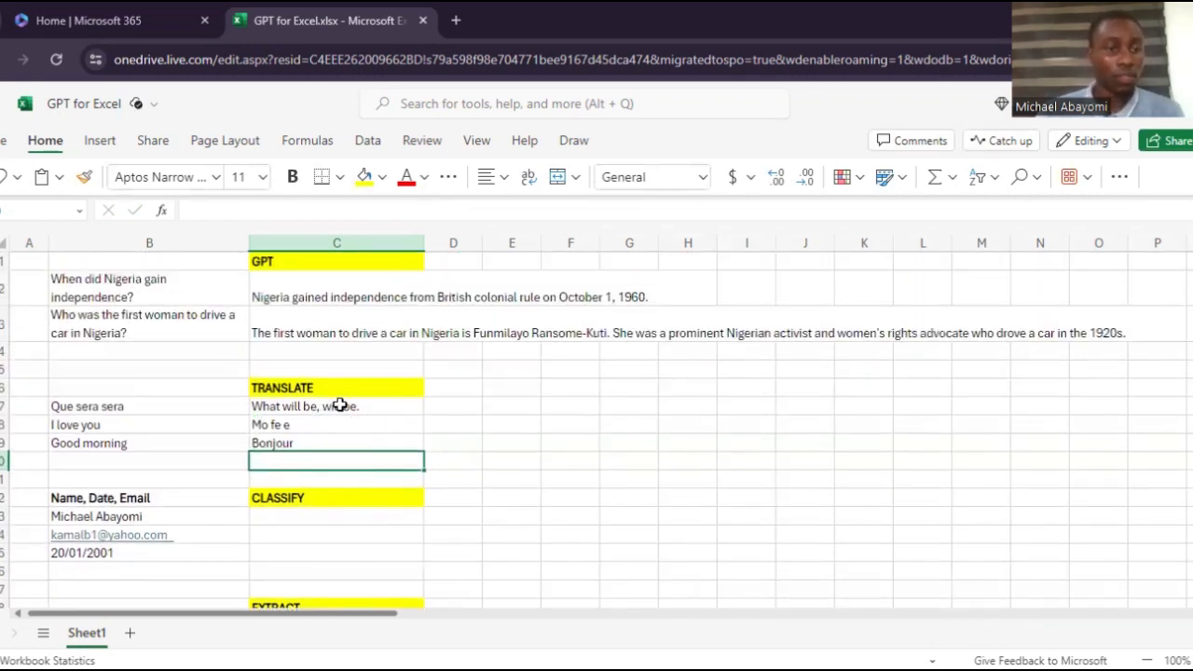
left_click(390, 407)
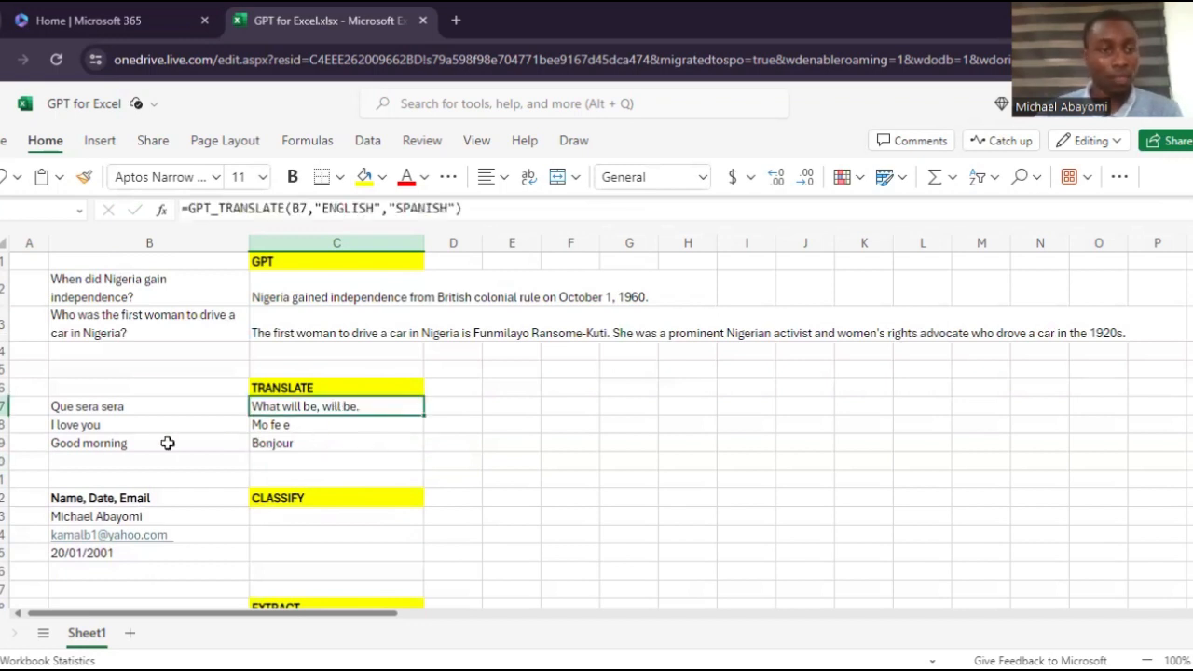
left_click(339, 426)
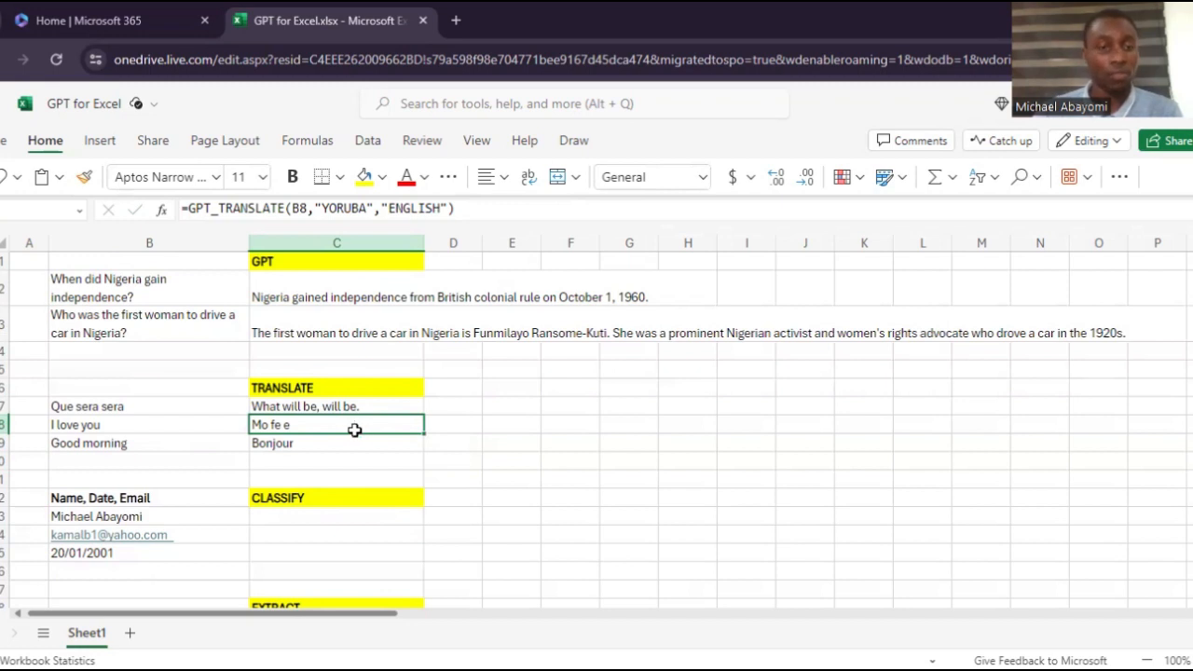
left_click(350, 442)
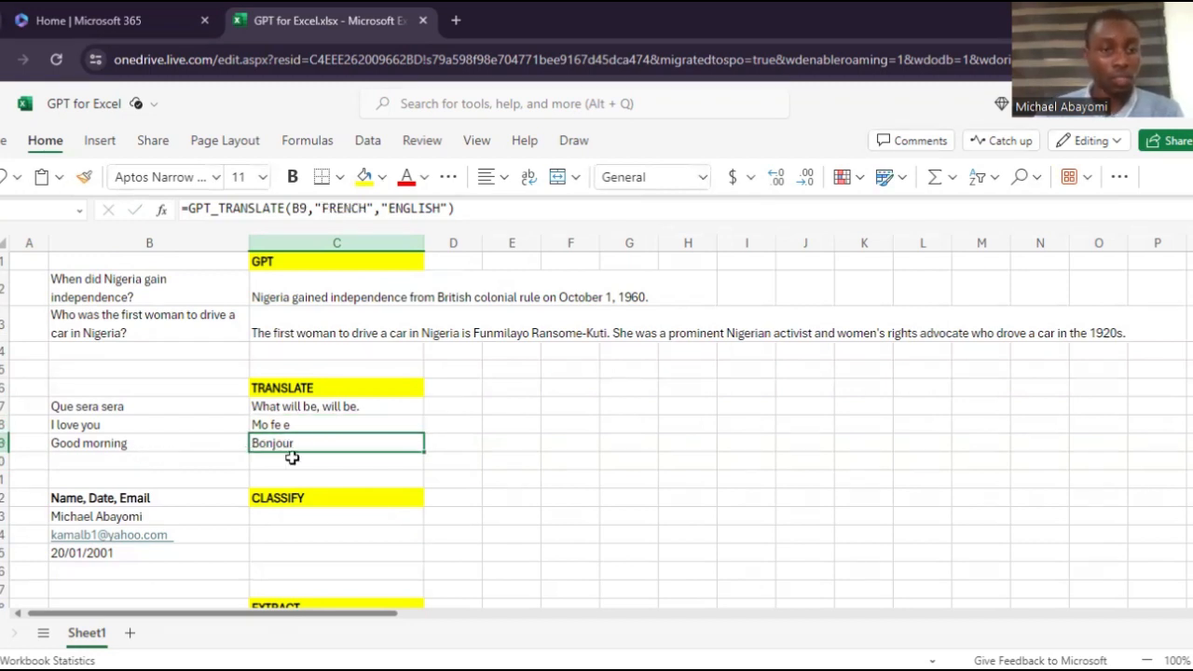
Step: Enter =GPT_CLASSIFY(B13,B12) in C13 to classify the first entry by the B12 categories, and fill the formula down to C15
left_click(308, 514)
scroll(308, 503, "down", 2)
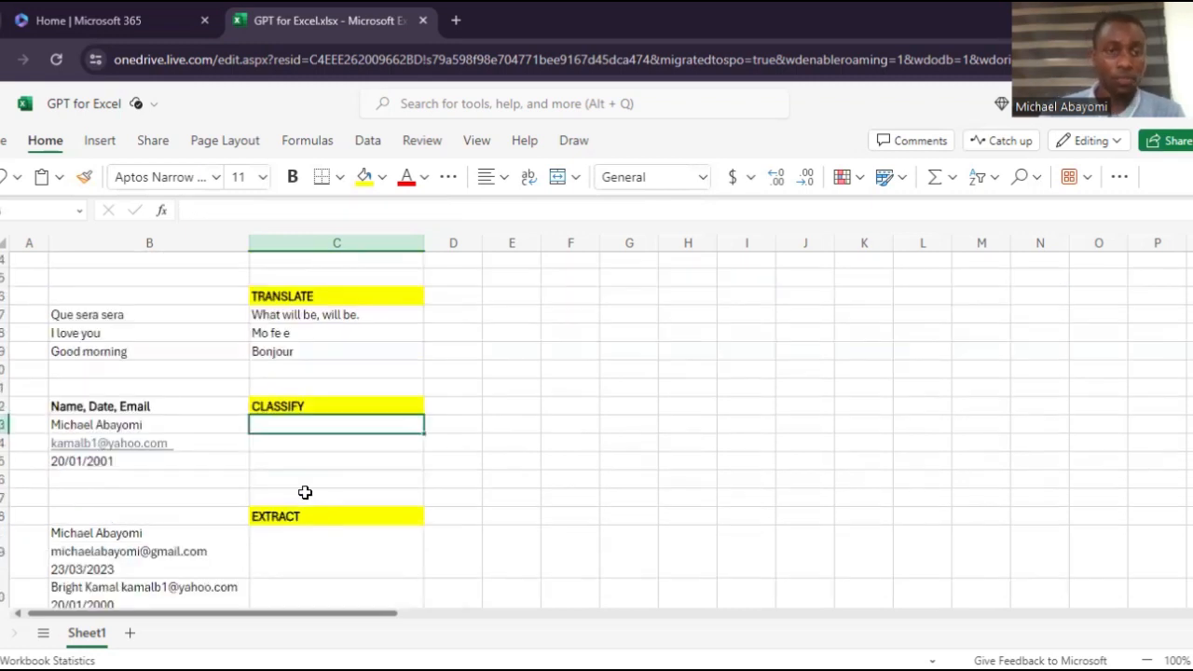
type("=")
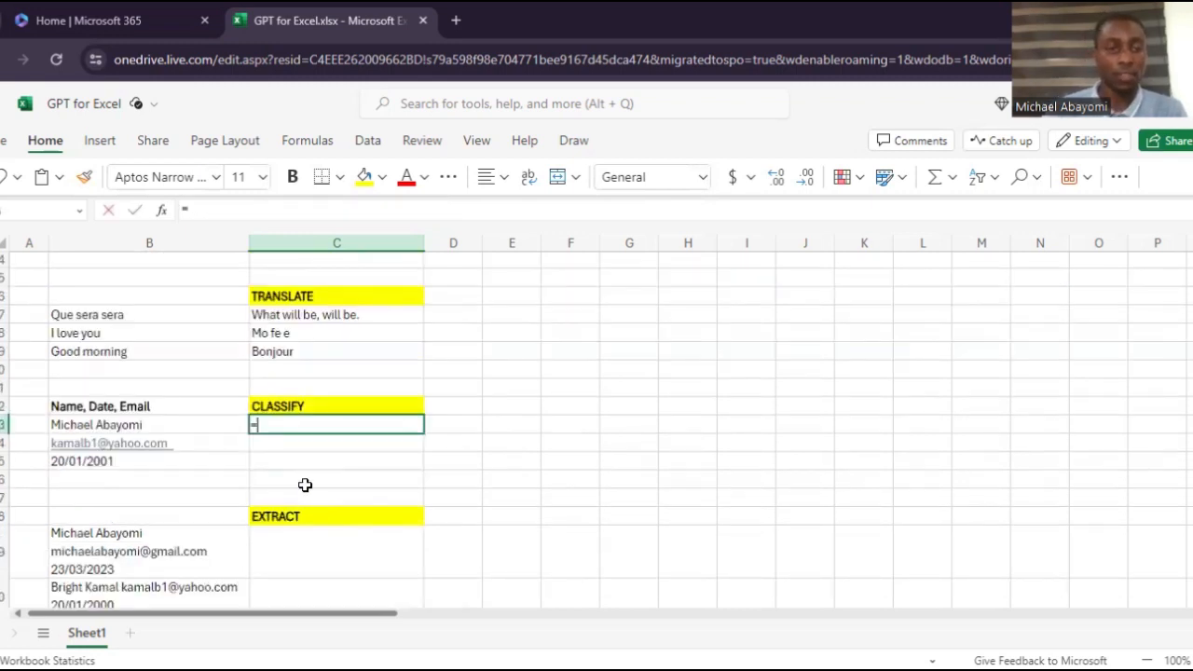
type("GPT+_")
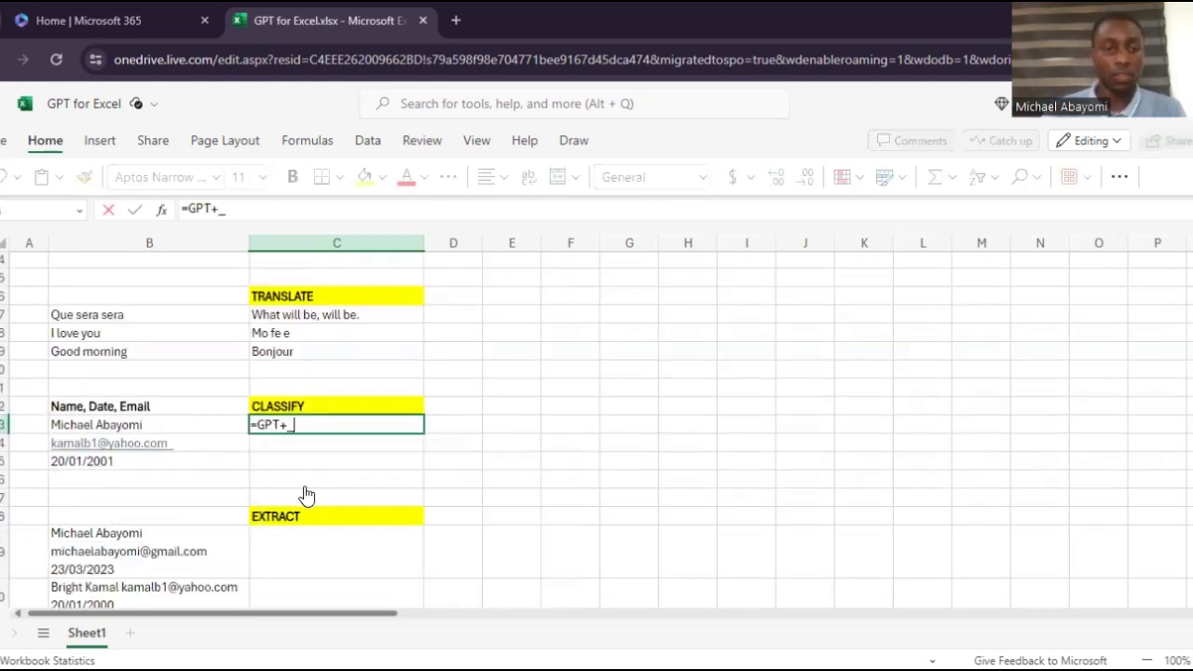
key("BackSpace")
key("BackSpace")
type("_C")
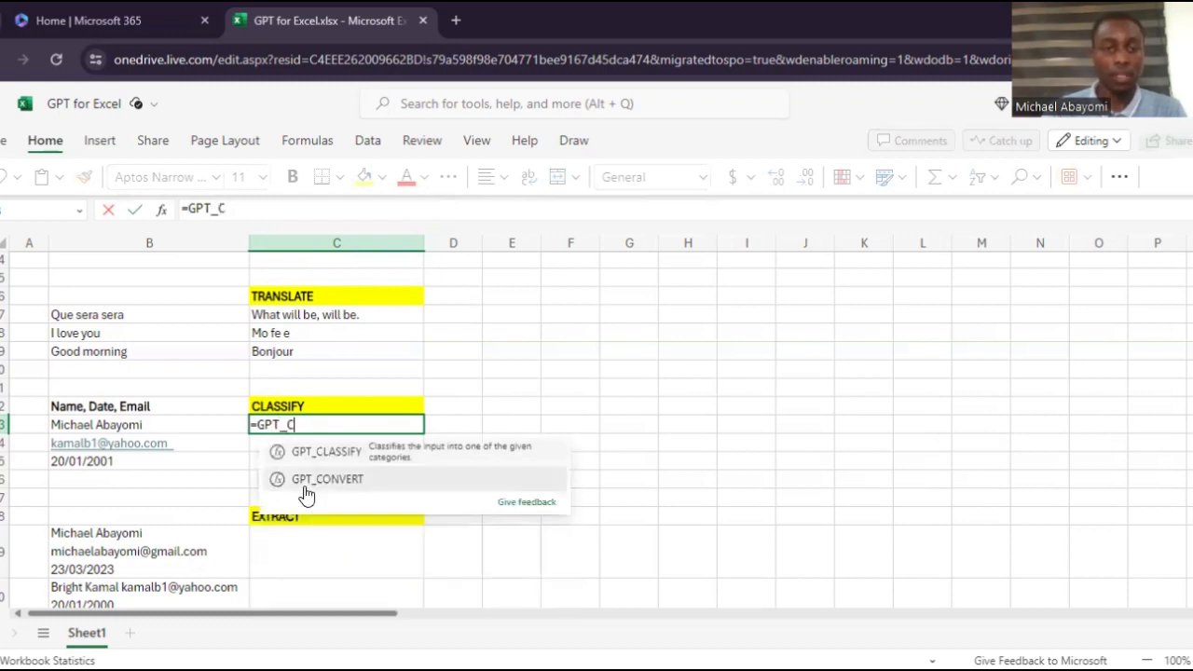
type("LASSIFY(")
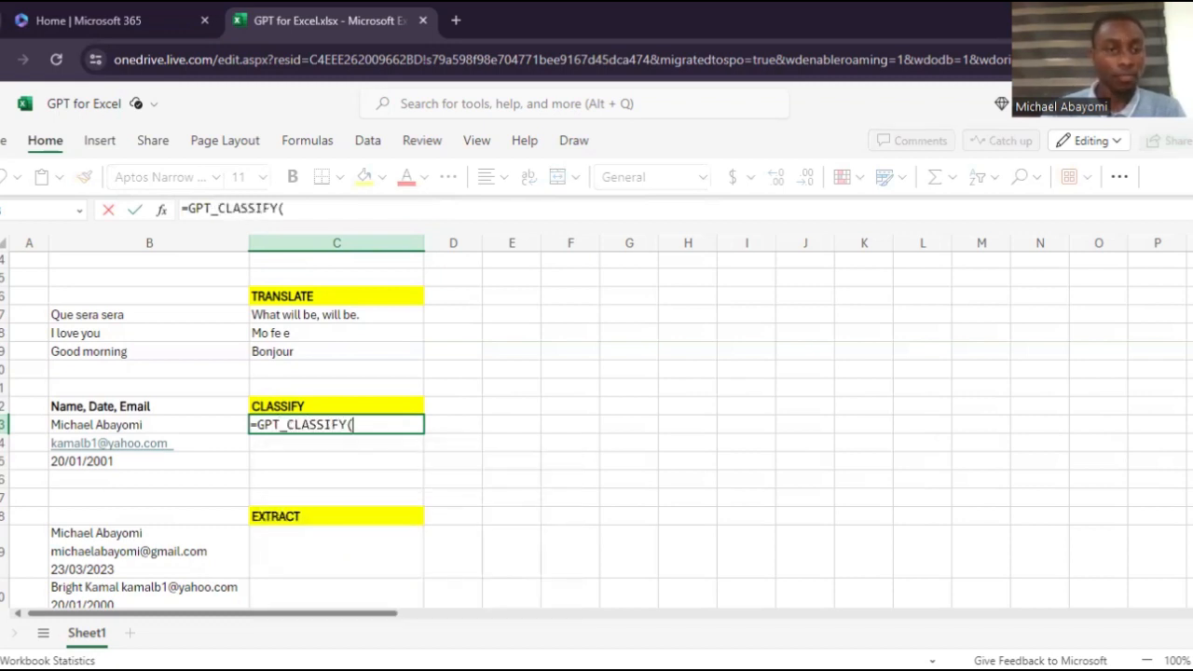
left_click(153, 422)
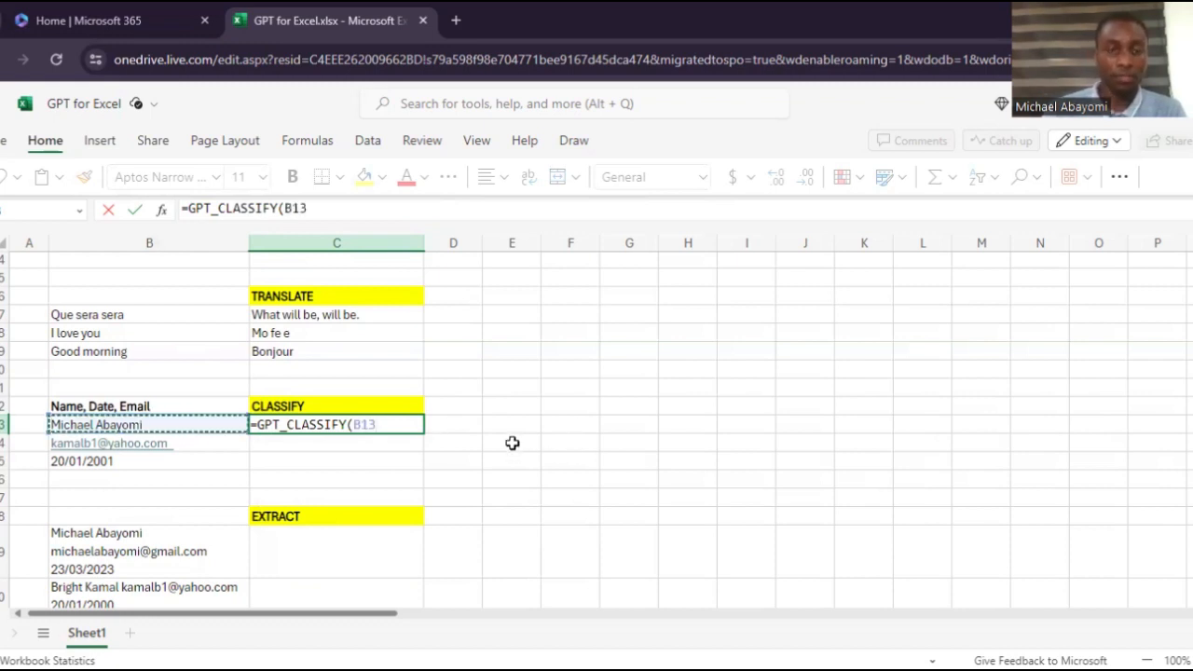
type(",")
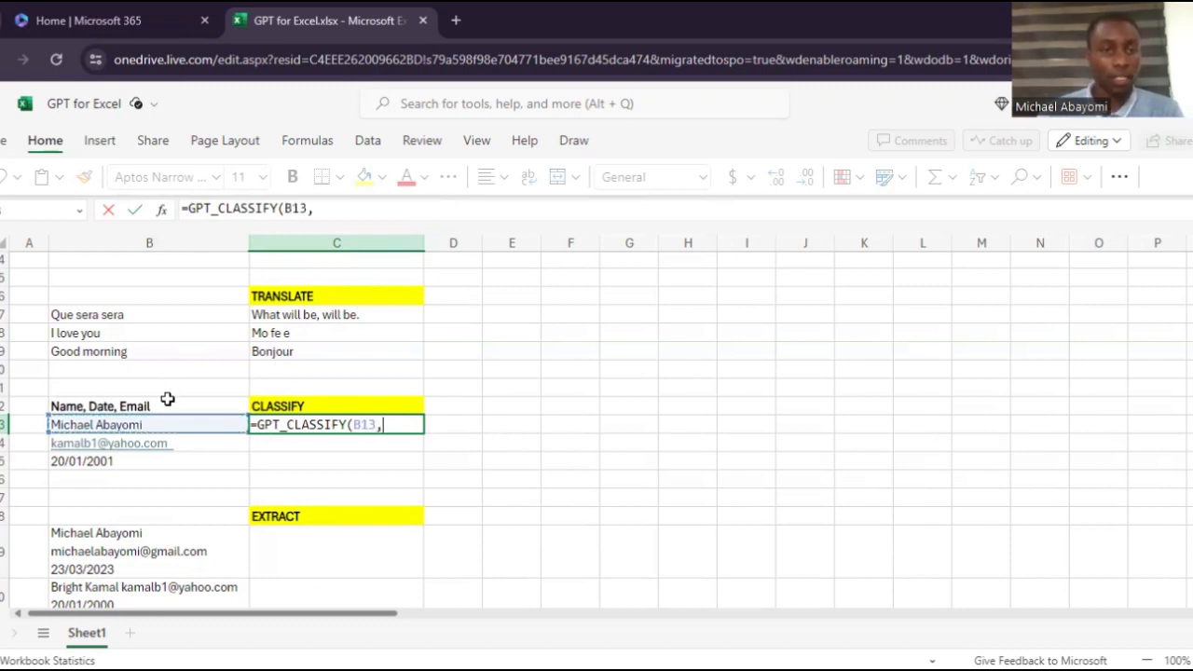
left_click(166, 407)
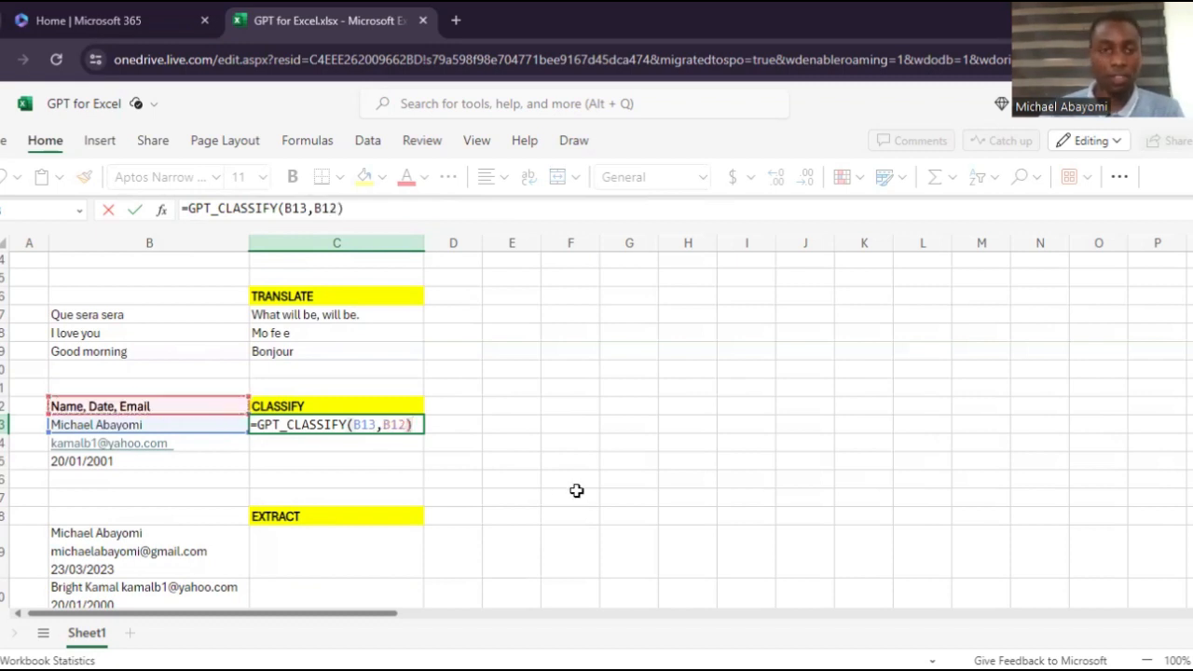
key("Return")
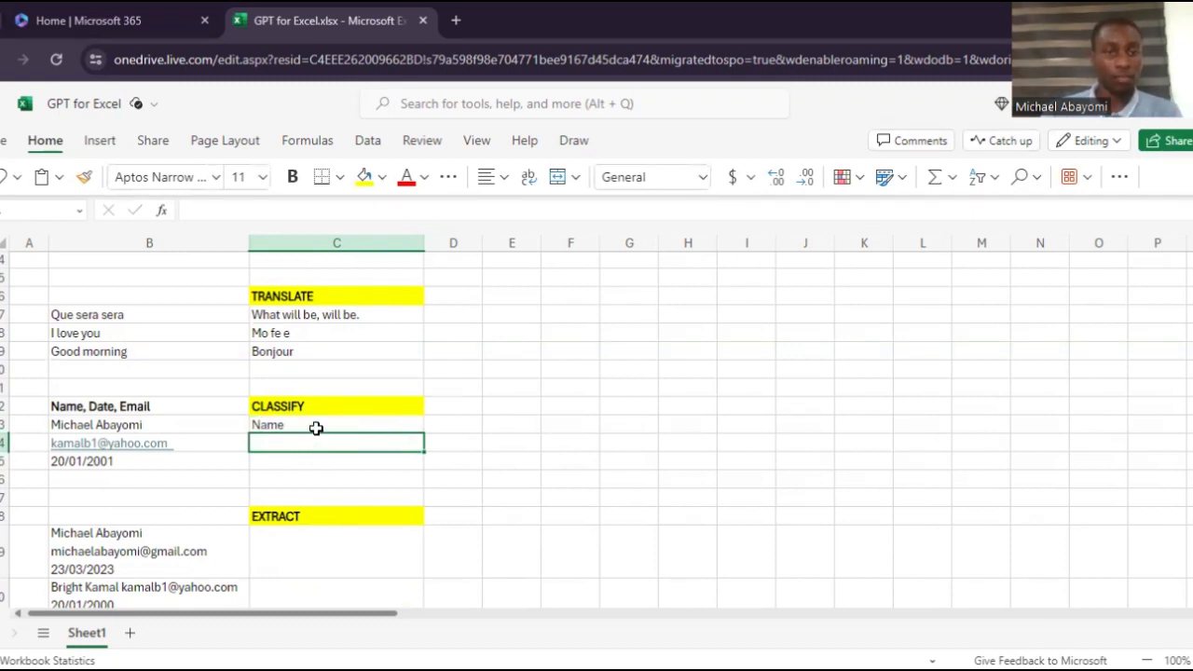
left_click(315, 426)
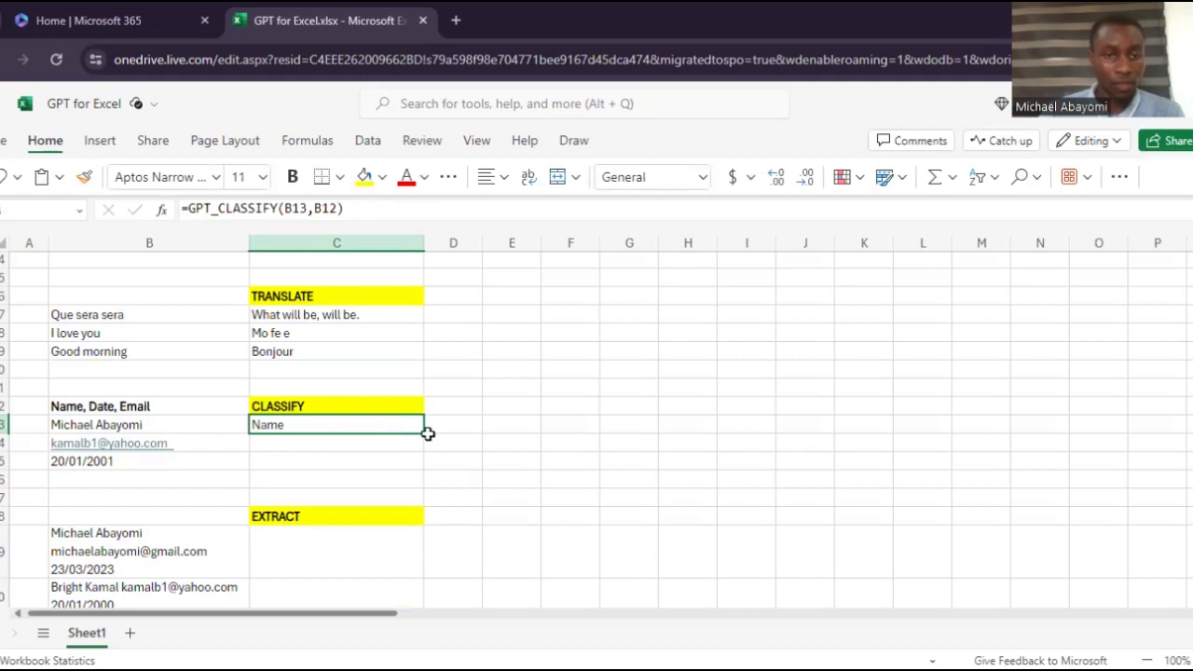
left_click_drag(422, 431, 423, 464)
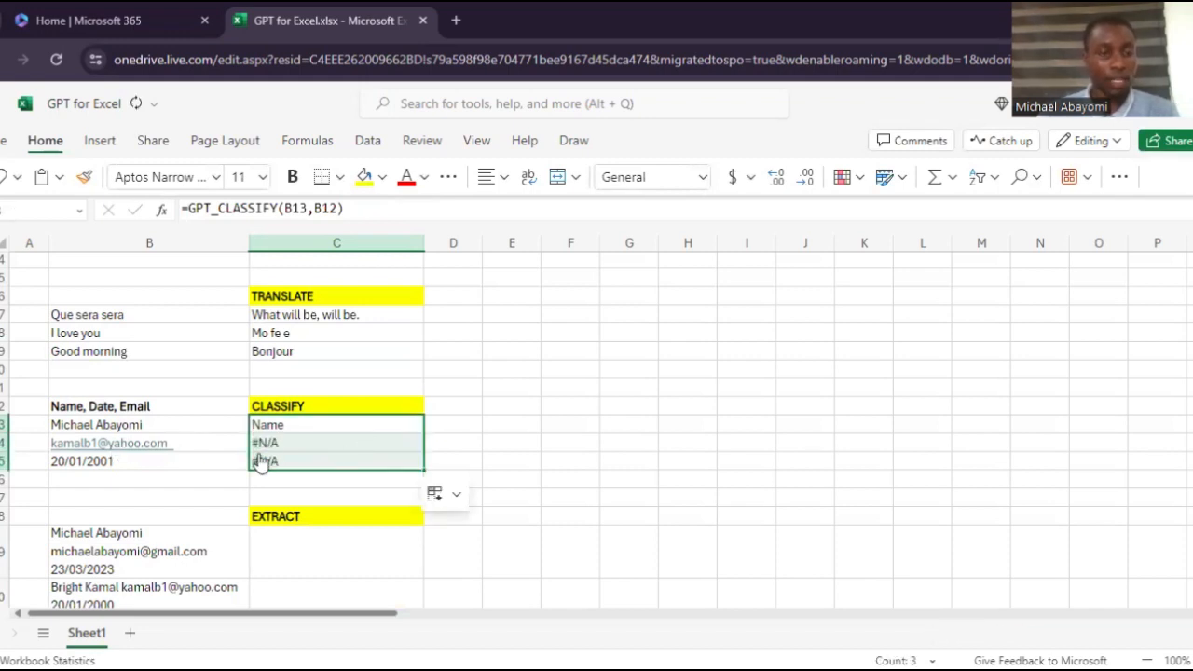
Step: Lock the category row in C13 by changing the formula to =GPT_CLASSIFY(B13,B$12), and fill it down to C15
scroll(281, 452, "down", 1)
scroll(281, 452, "down", 3)
left_click(323, 334)
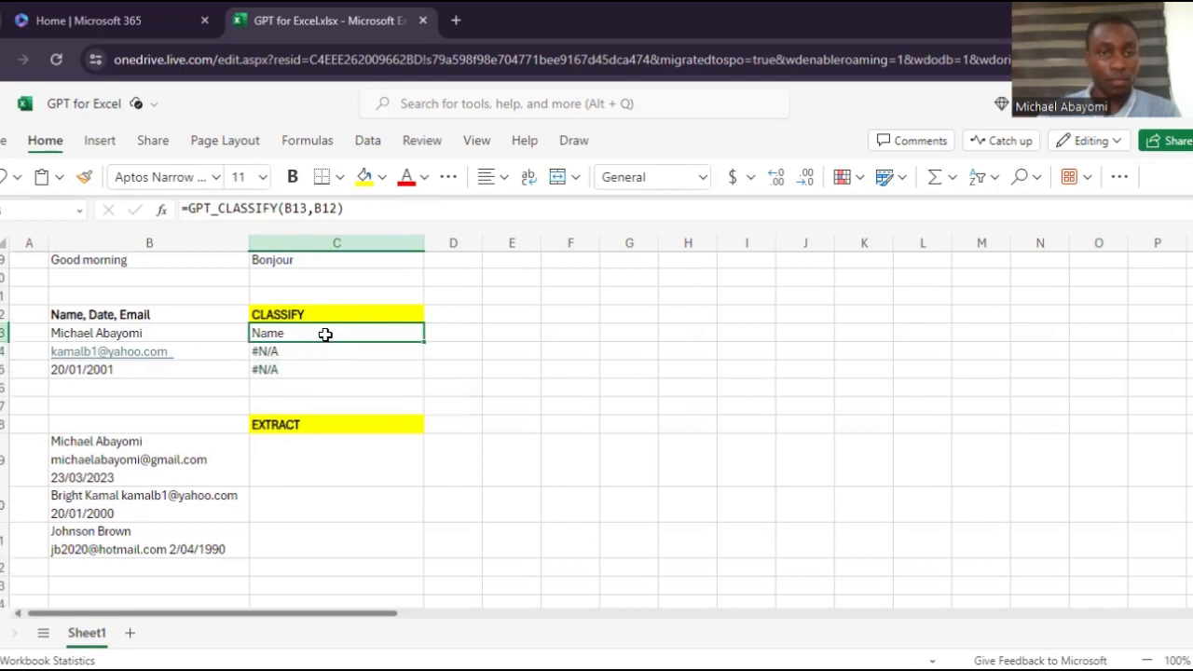
double_click(411, 334)
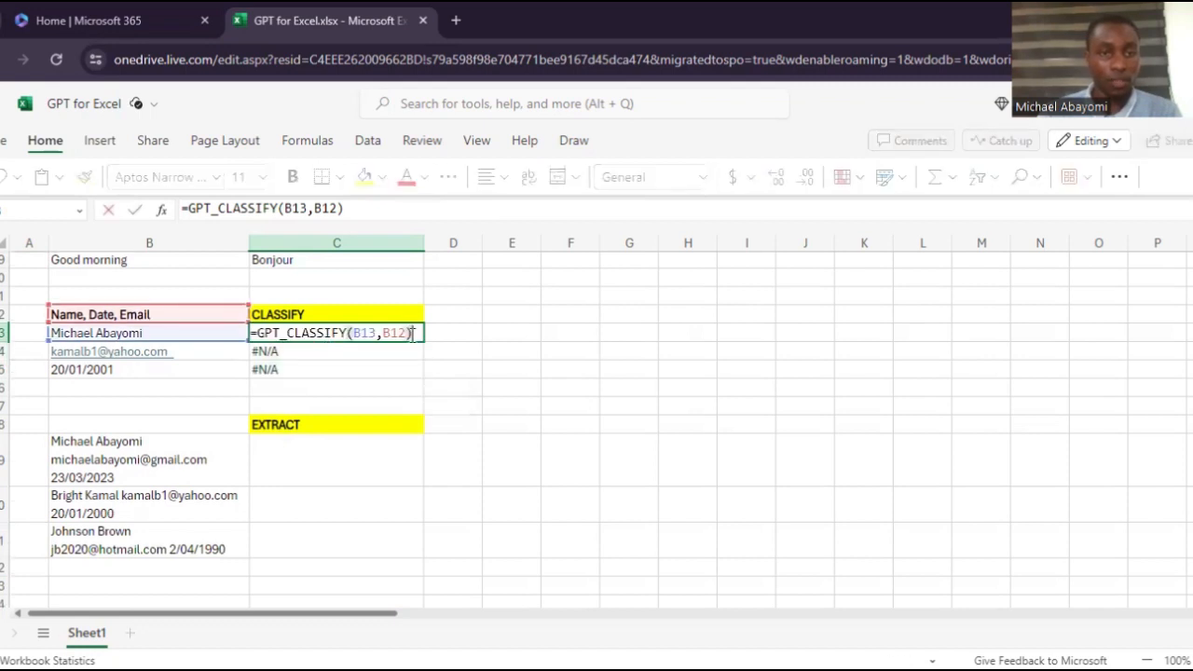
left_click(389, 335)
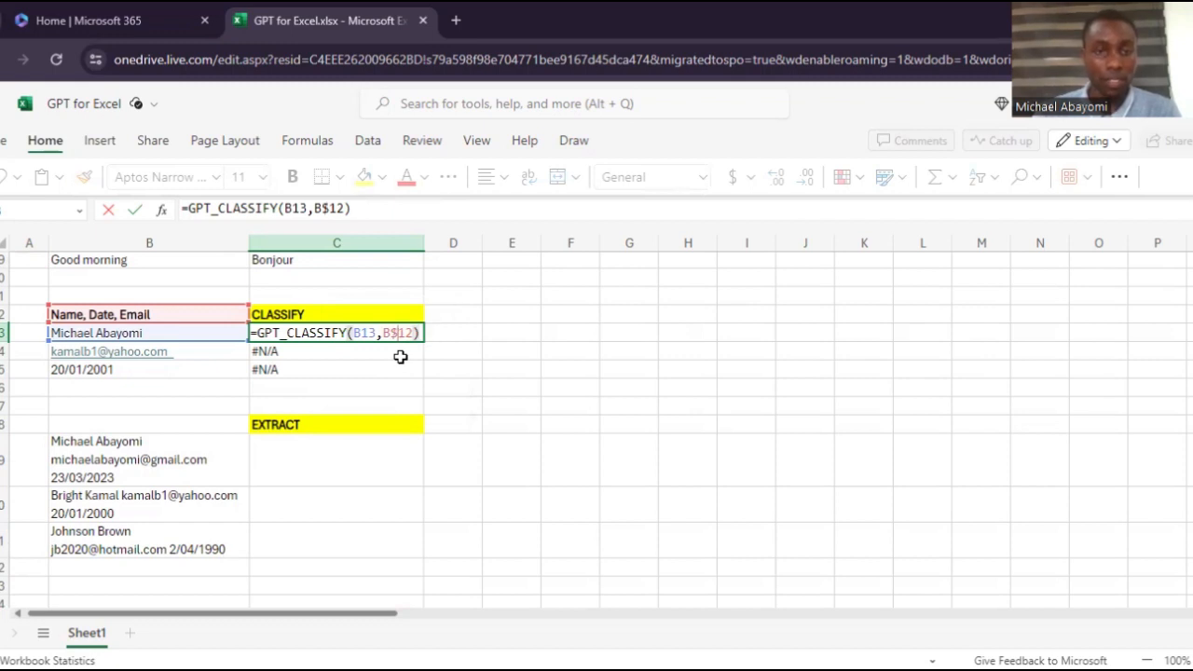
key("Return")
left_click(365, 332)
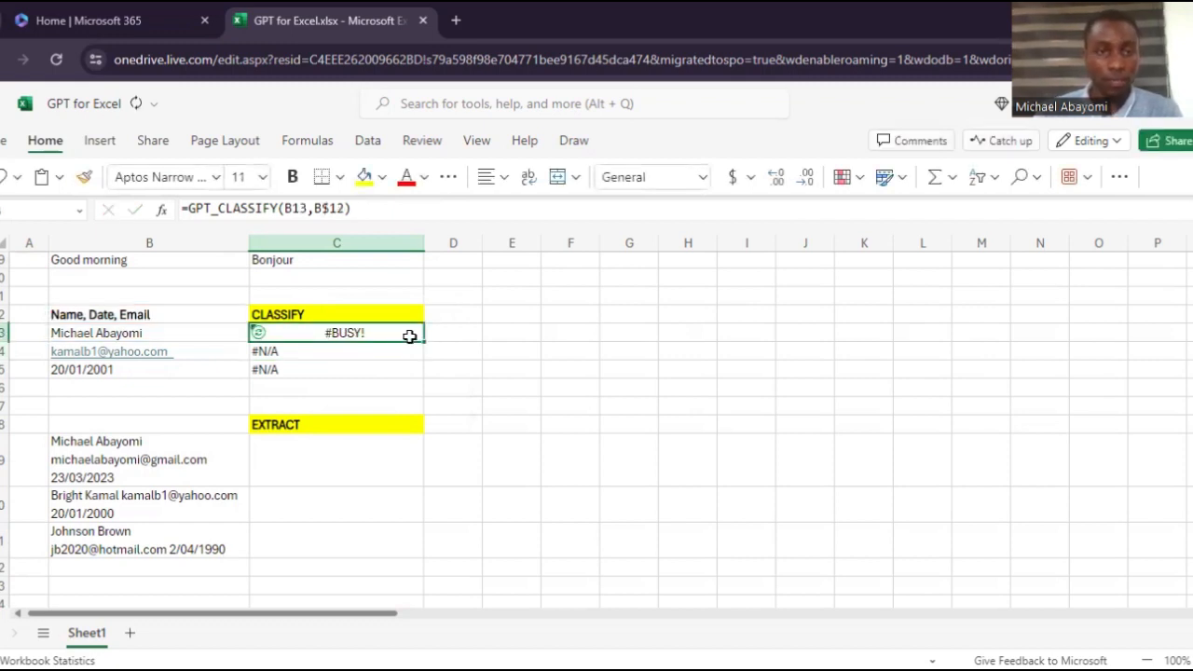
left_click_drag(424, 341, 426, 375)
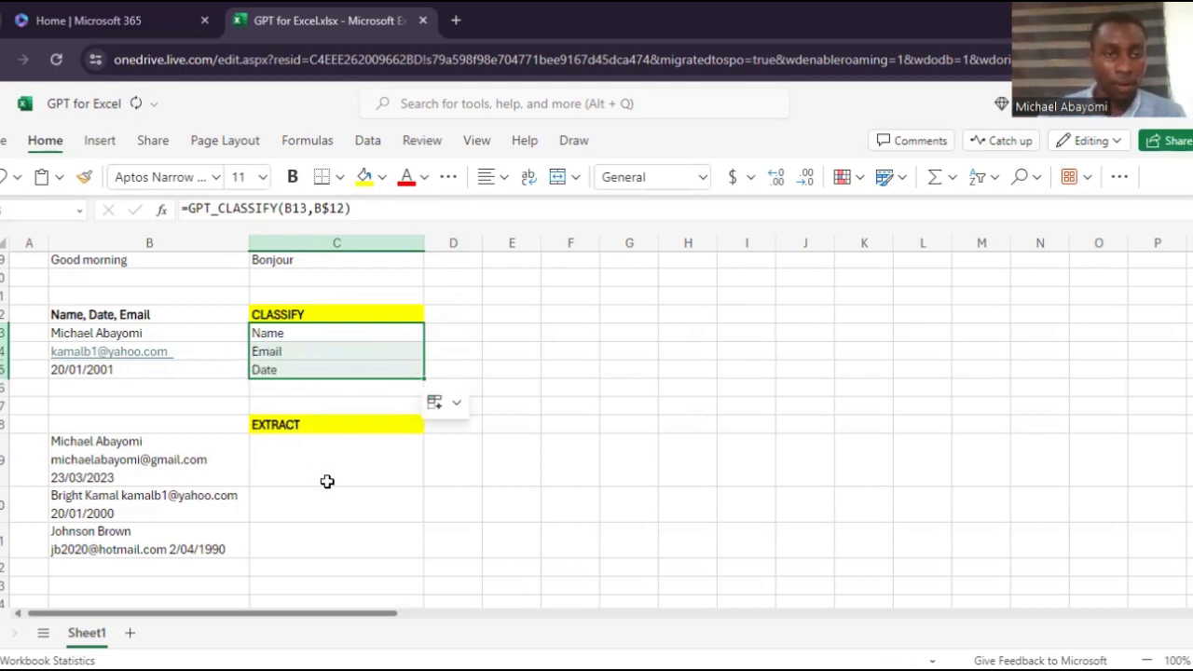
Step: Review the classification results in C13 to C15 against their source entries in column B
left_click(311, 350)
scroll(202, 371, "up", 2)
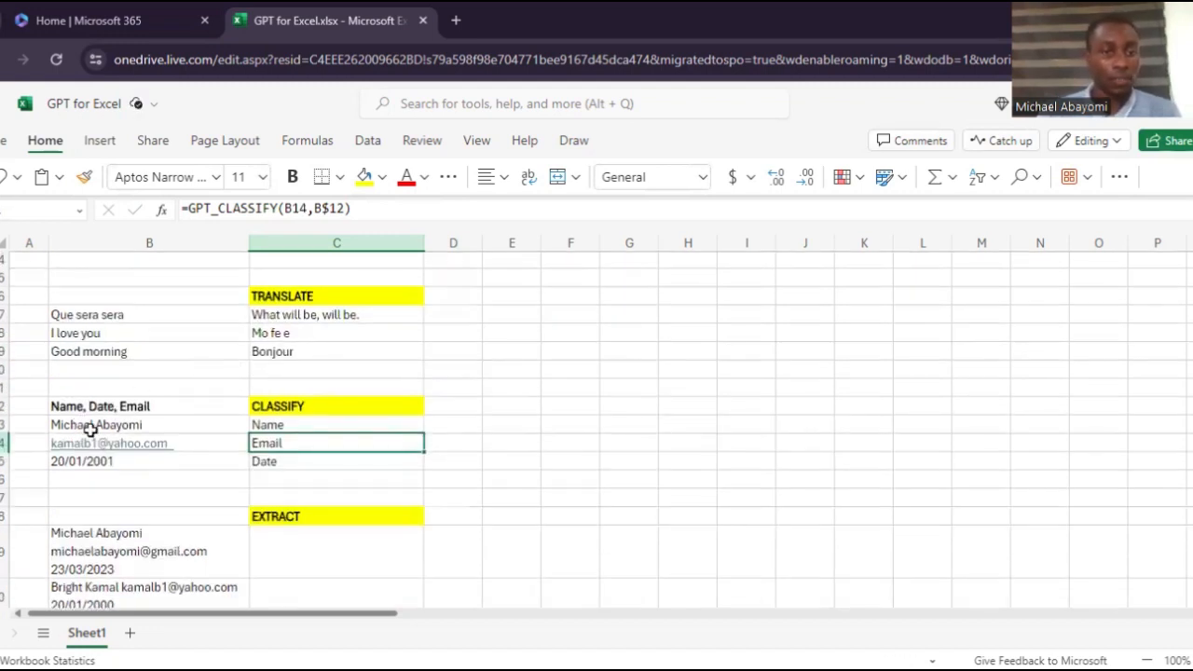
left_click(93, 425)
left_click(306, 427)
left_click(314, 444)
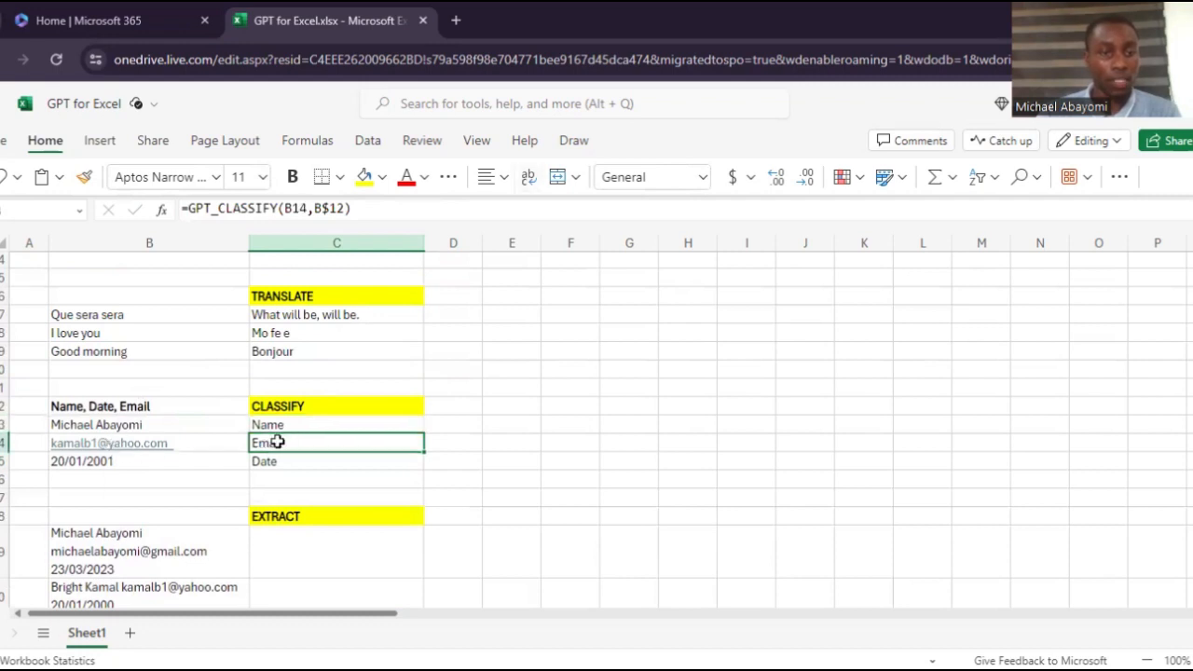
left_click(136, 466)
left_click(294, 461)
Step: Enter =GPT_EXTRACT(B19,"DATE") in C19 to extract the date from the first combined entry
scroll(294, 471, "down", 2)
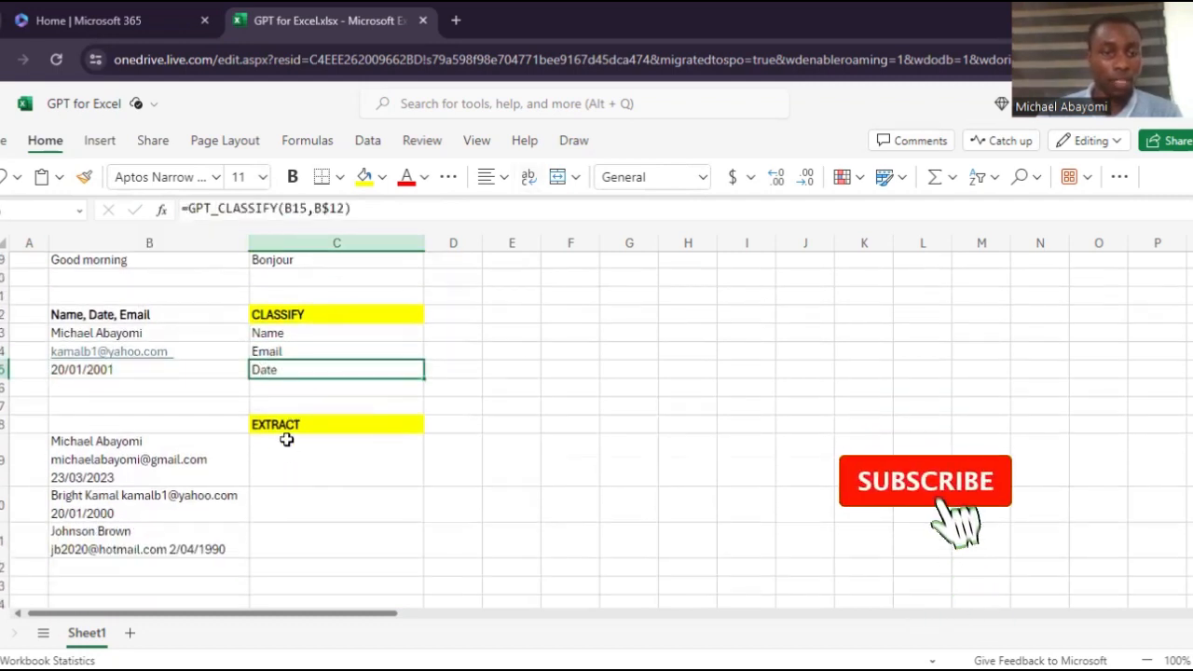
left_click(286, 452)
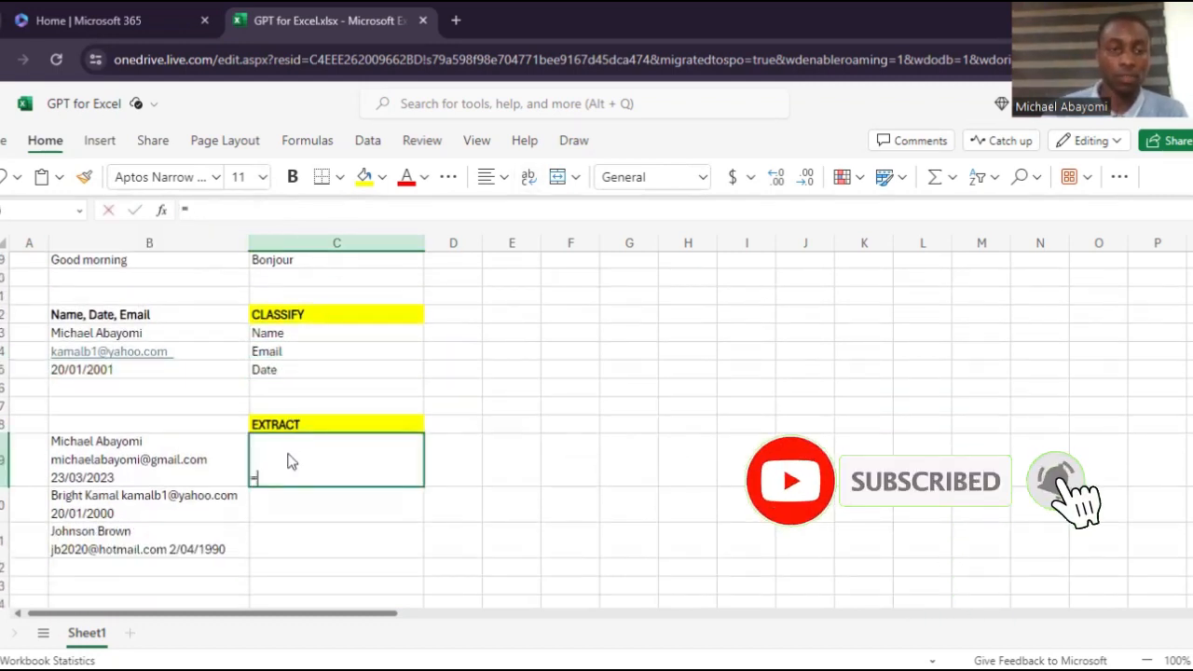
type("=")
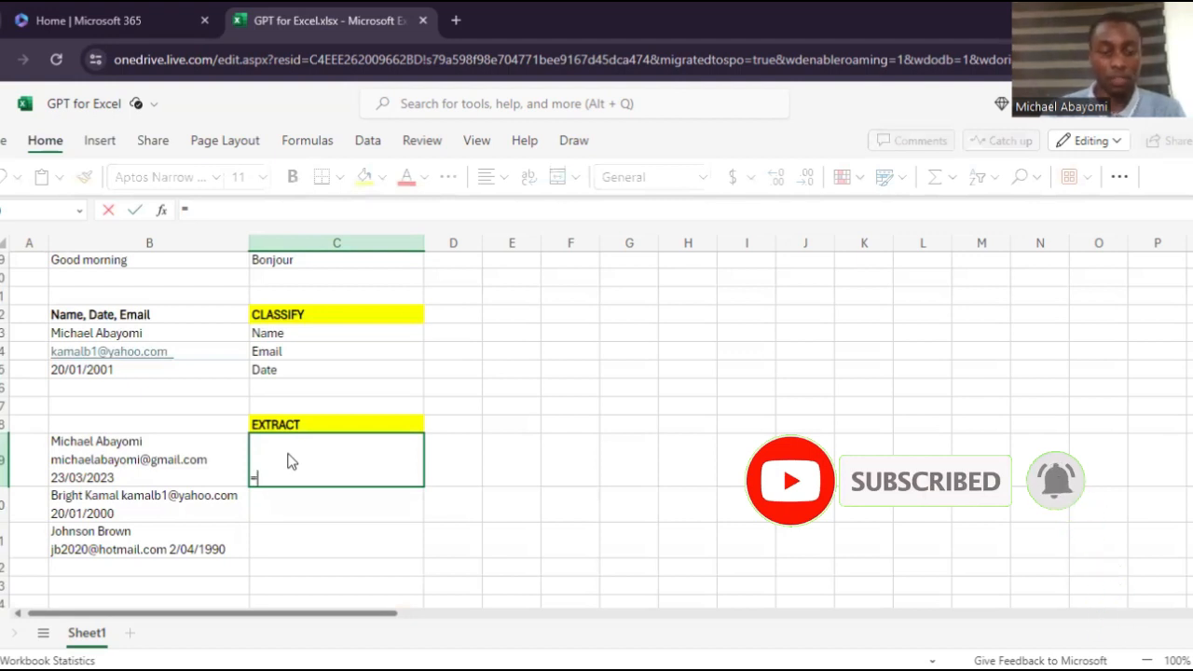
type("GPT_EXTRACT(")
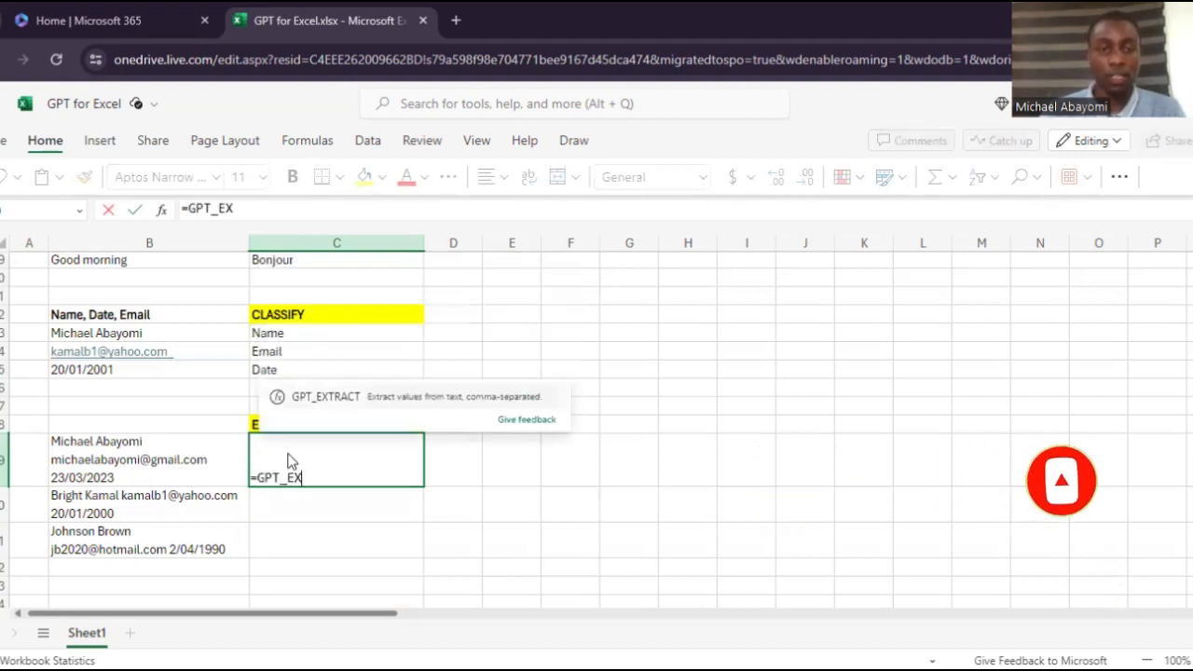
left_click(91, 447)
type(", \"")
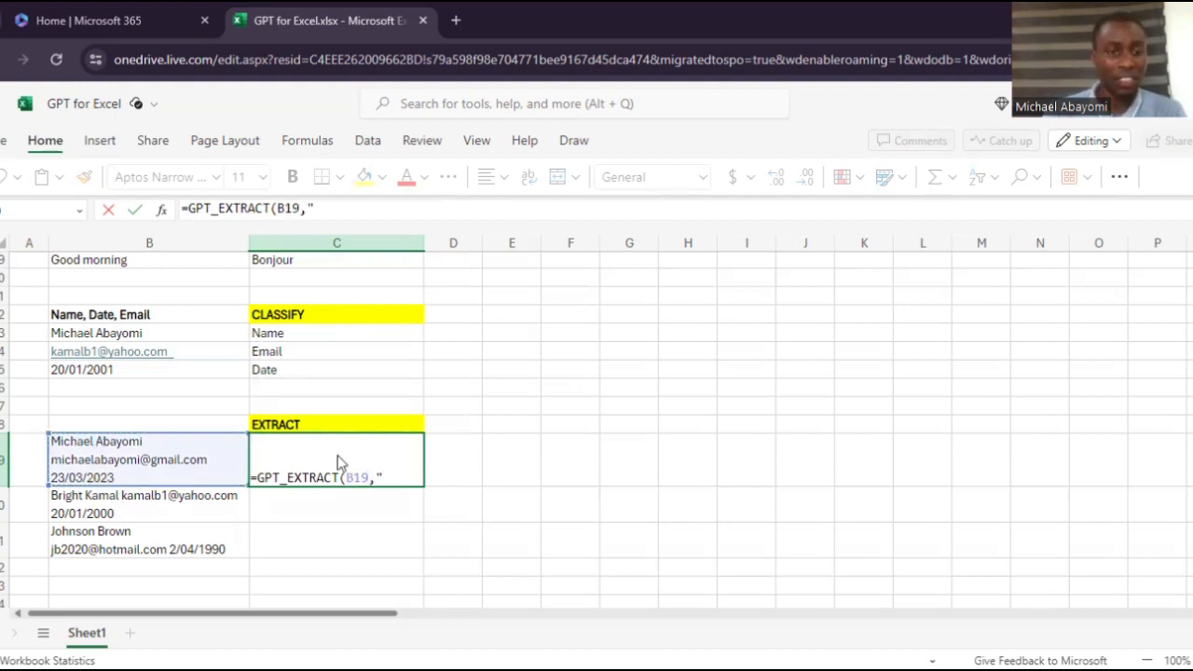
type("date")
key("BackSpace")
key("BackSpace")
key("BackSpace")
key("BackSpace")
type("DATE\")")
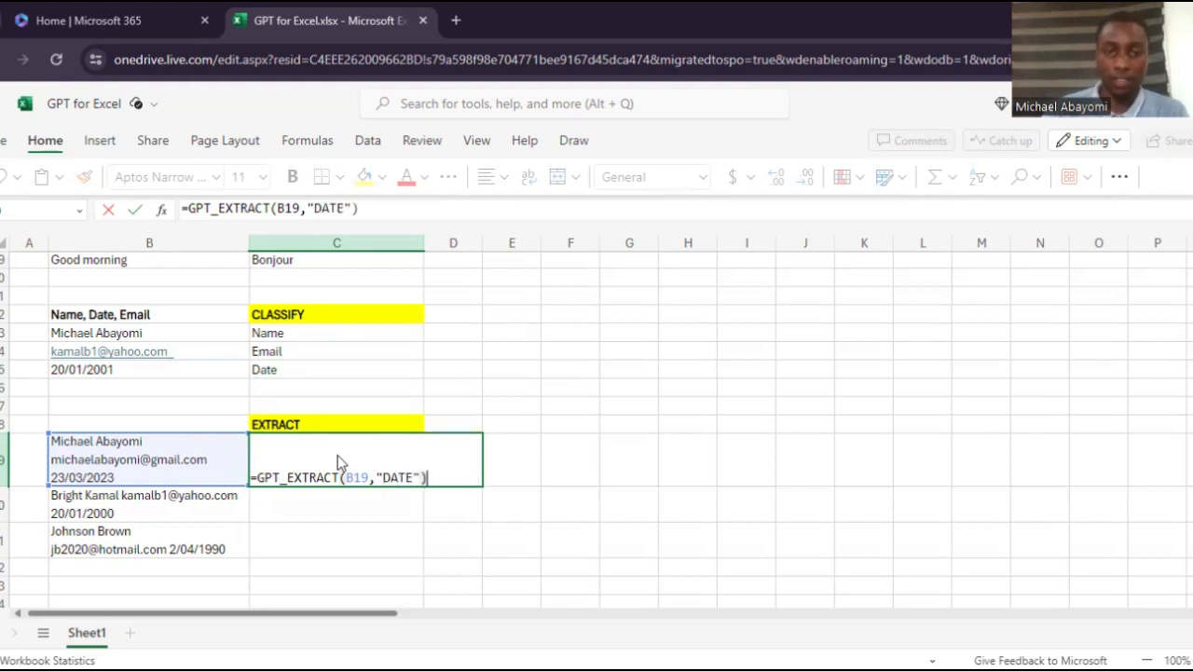
key("Return")
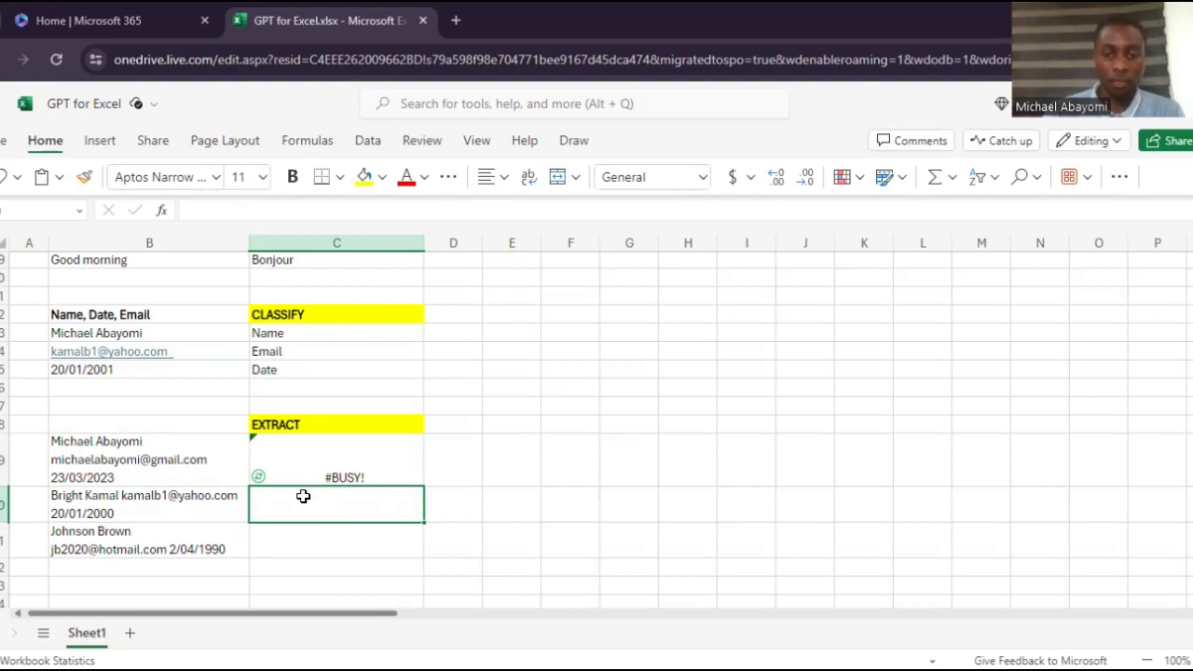
Step: Enter =GPT_EXTRACT(B20,"NAME") in C20 to extract the name from the second combined entry
type("=GPT")
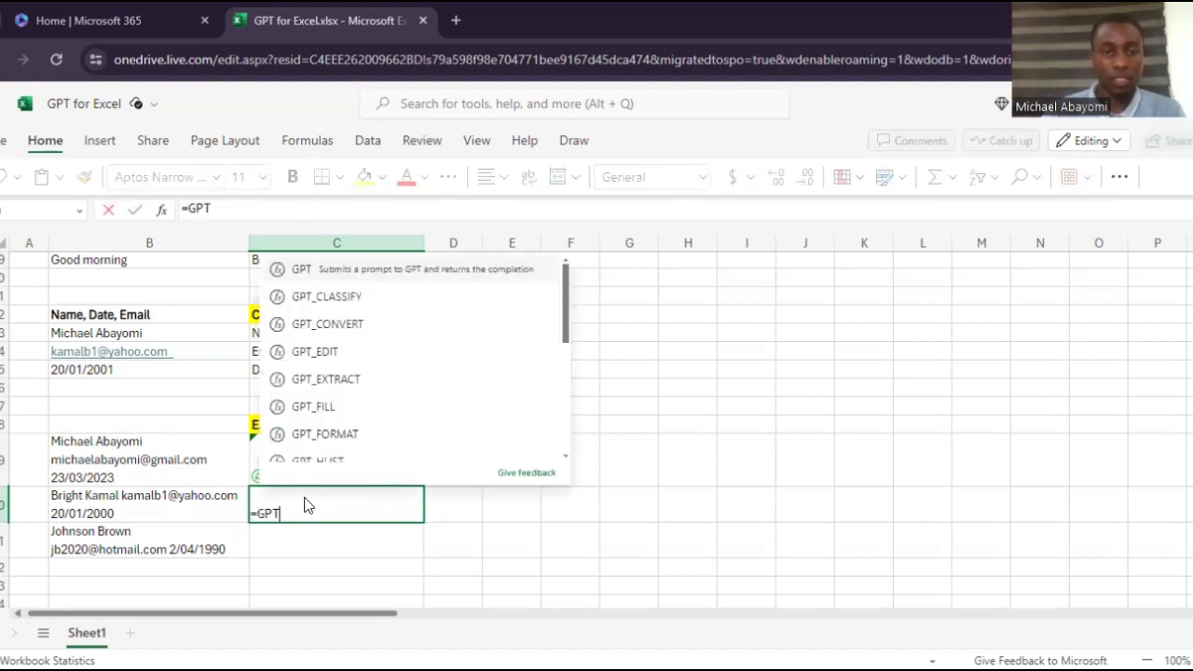
type("_EXTRACT")
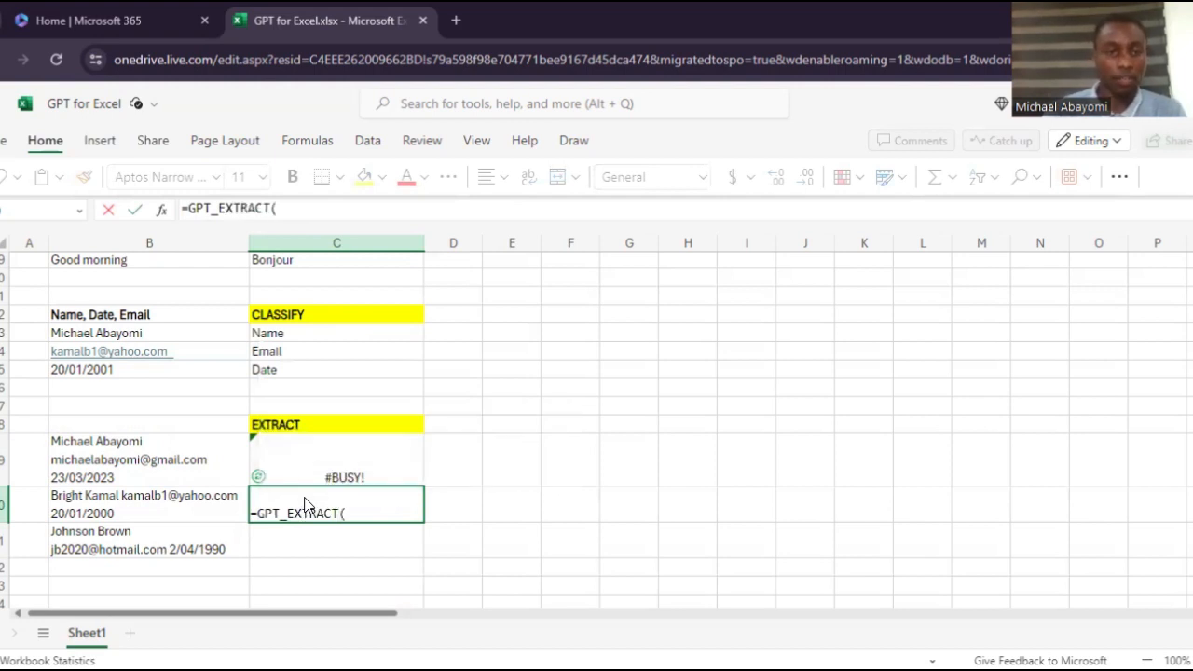
type("(")
left_click(202, 505)
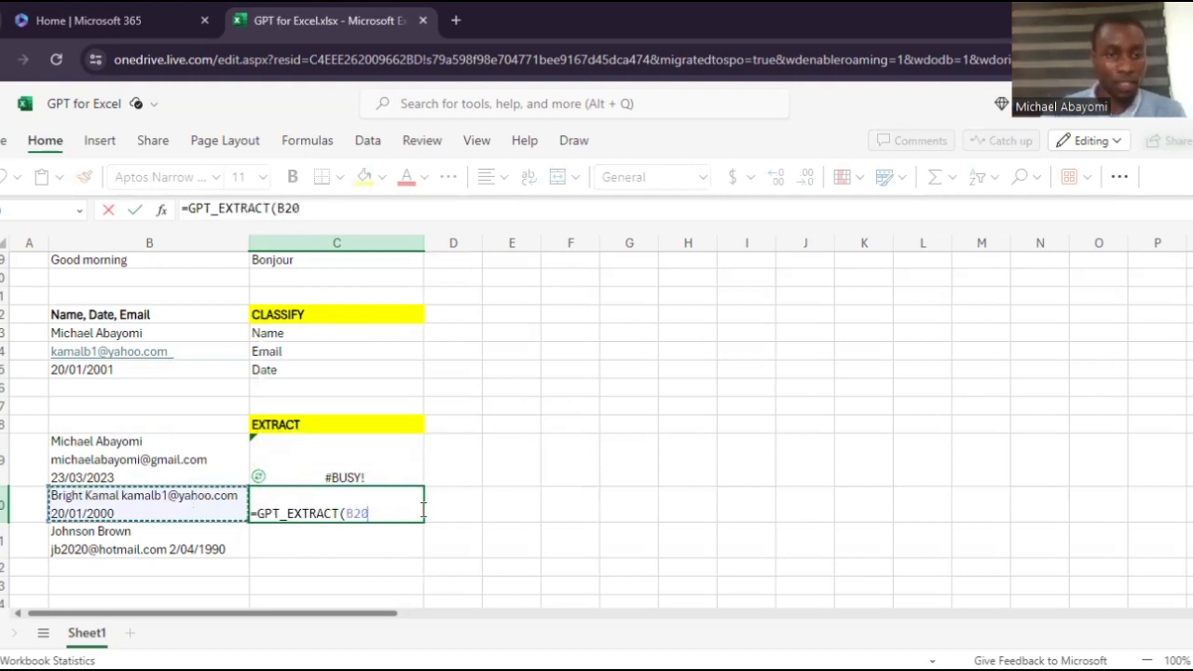
type(",")
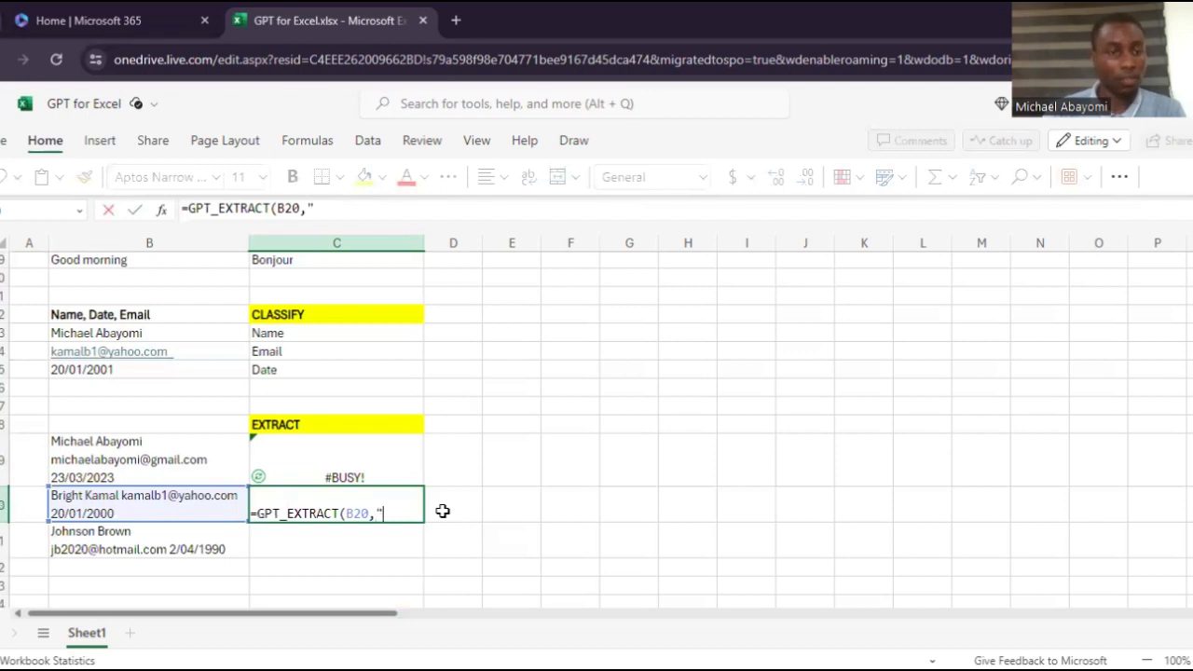
type("\"")
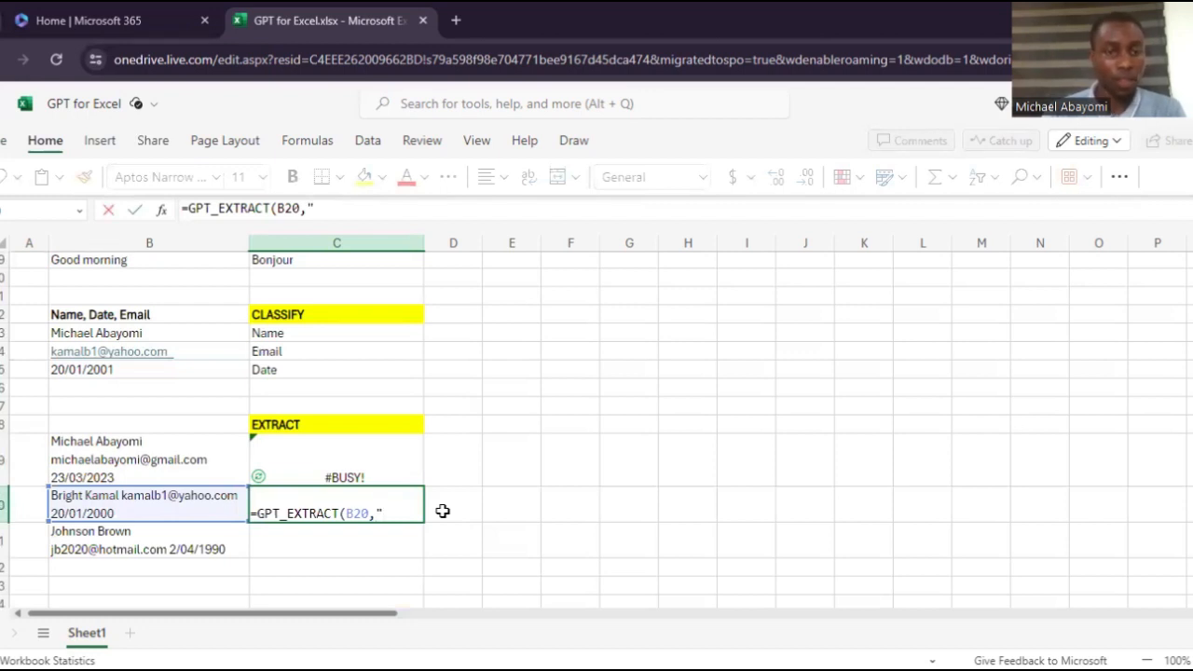
type("NAME\")")
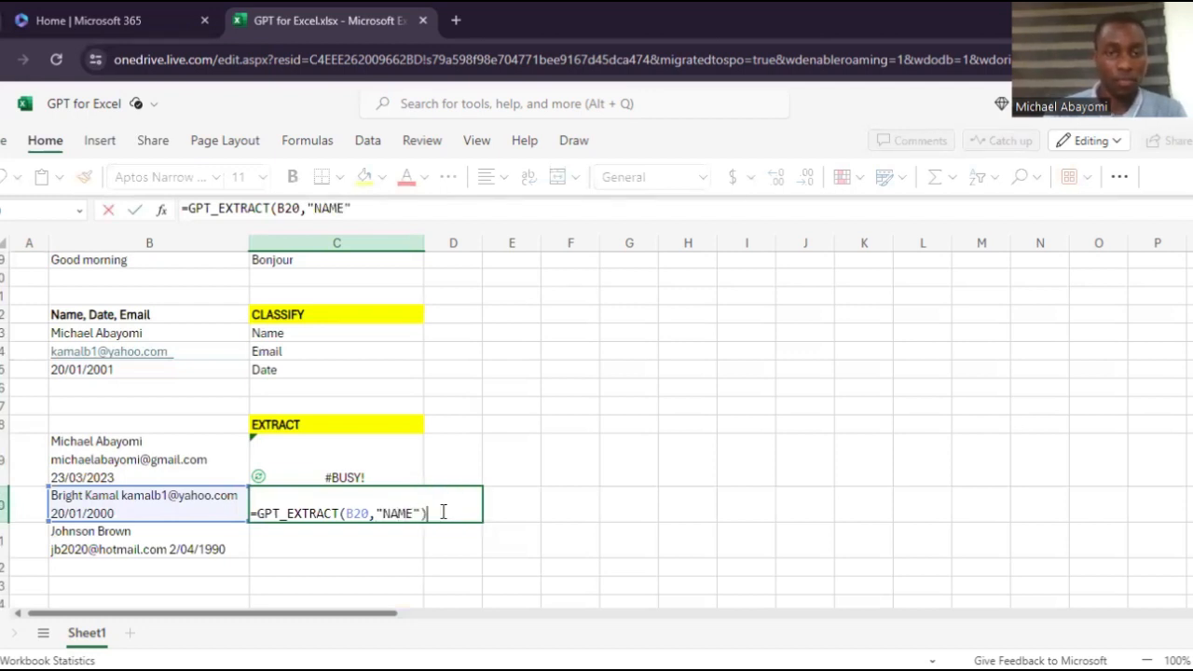
key("Return")
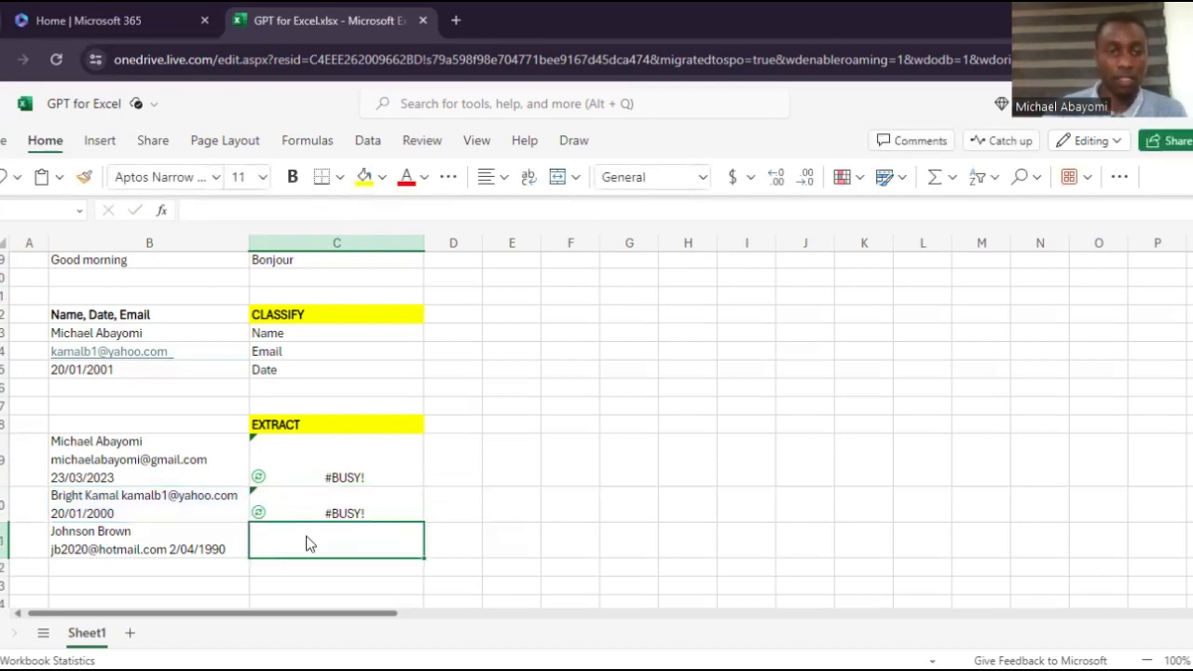
Step: Enter =GPT_EXTRACT(B21,"EMAIL") in C21 to extract the email from the third combined entry
type("=GPT_E")
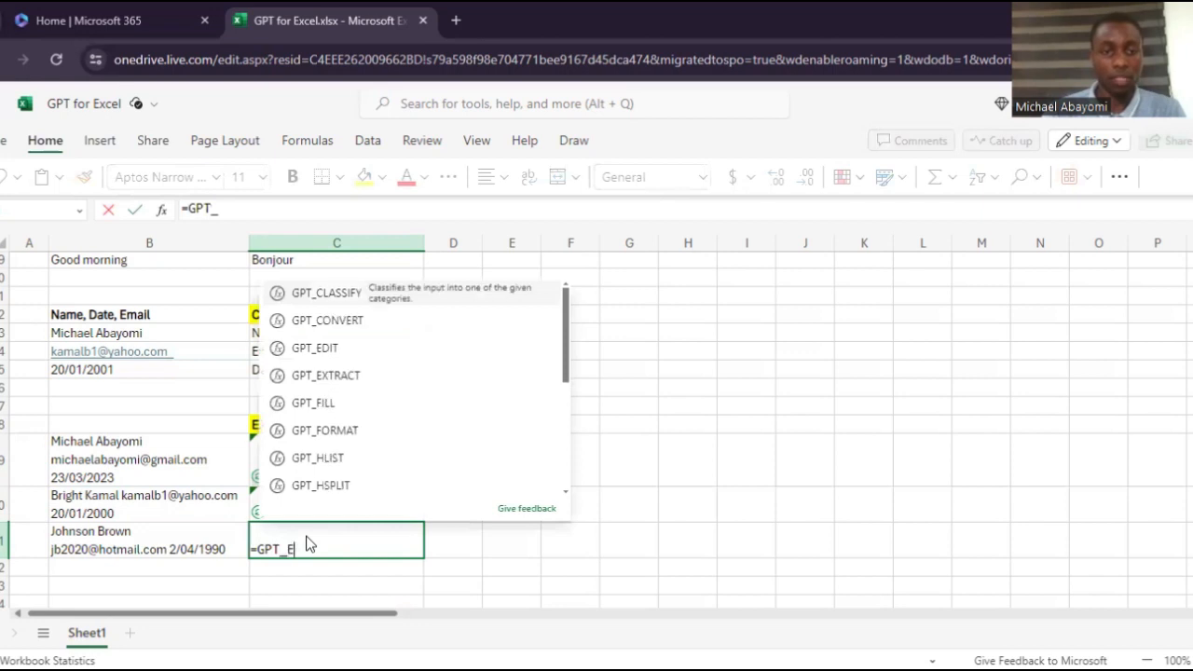
type("XTRACT(")
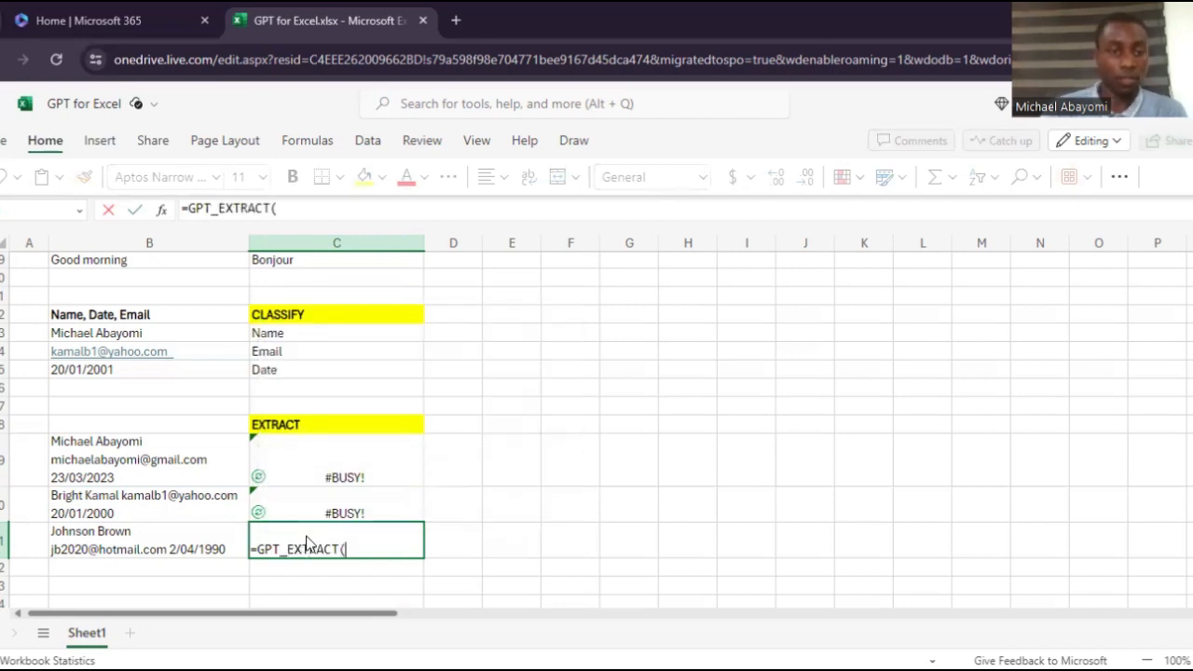
left_click(173, 553)
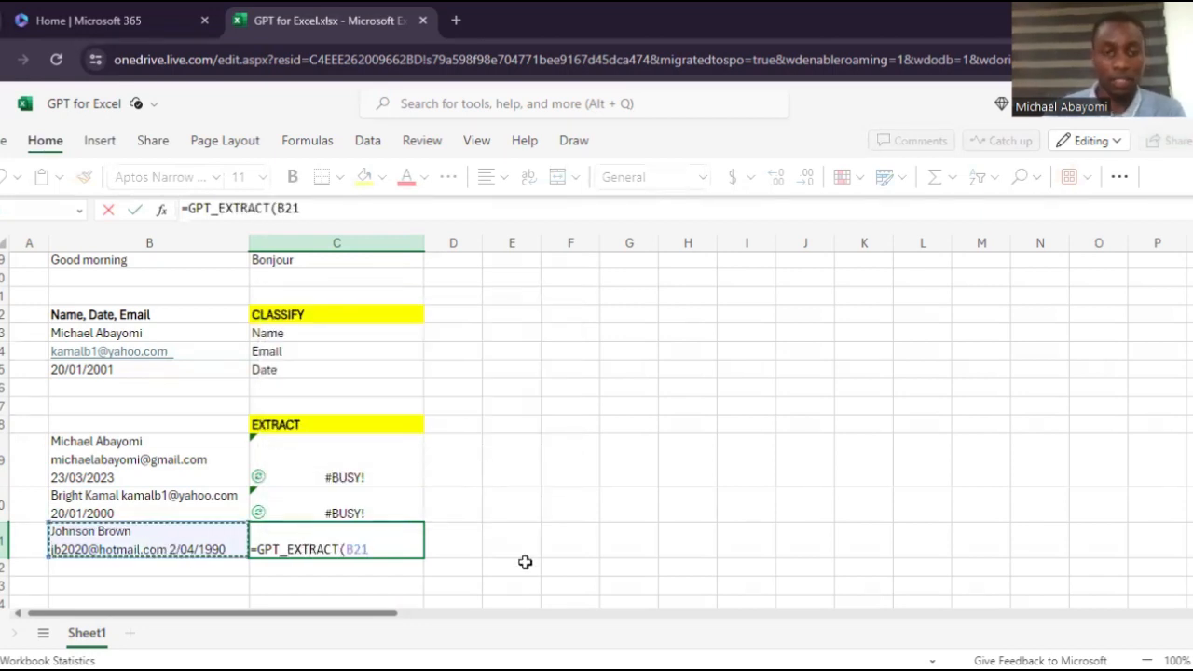
type(",EMAIL")
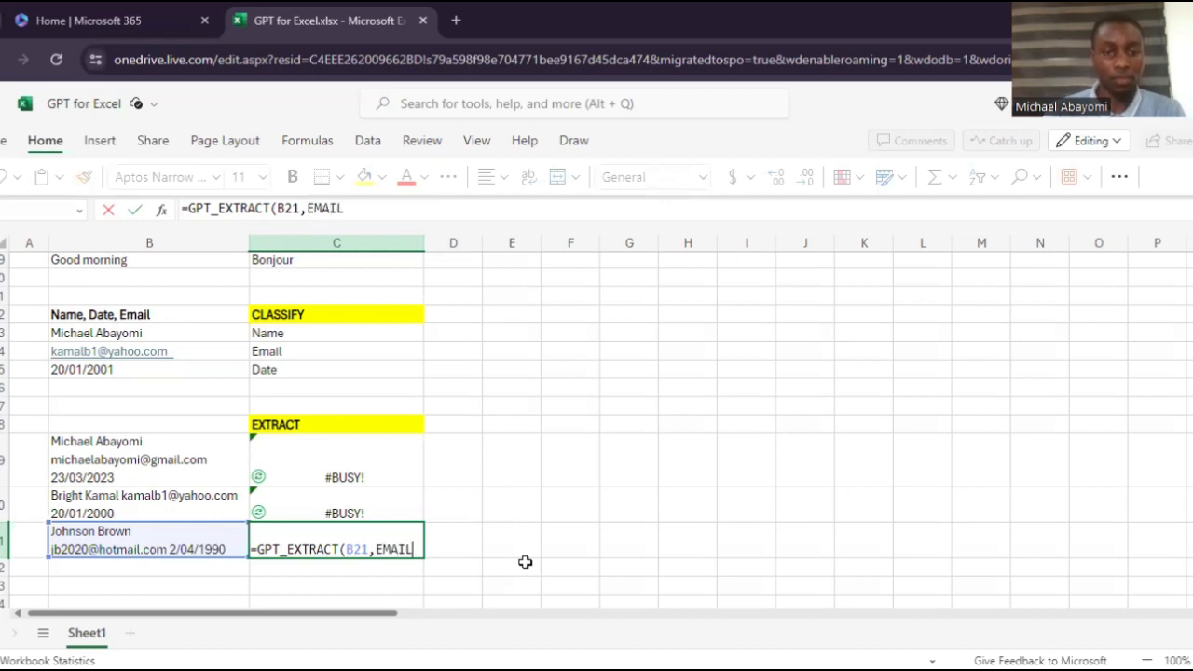
key("BackSpace")
key("BackSpace")
key("BackSpace")
key("BackSpace")
key("BackSpace")
type("\"")
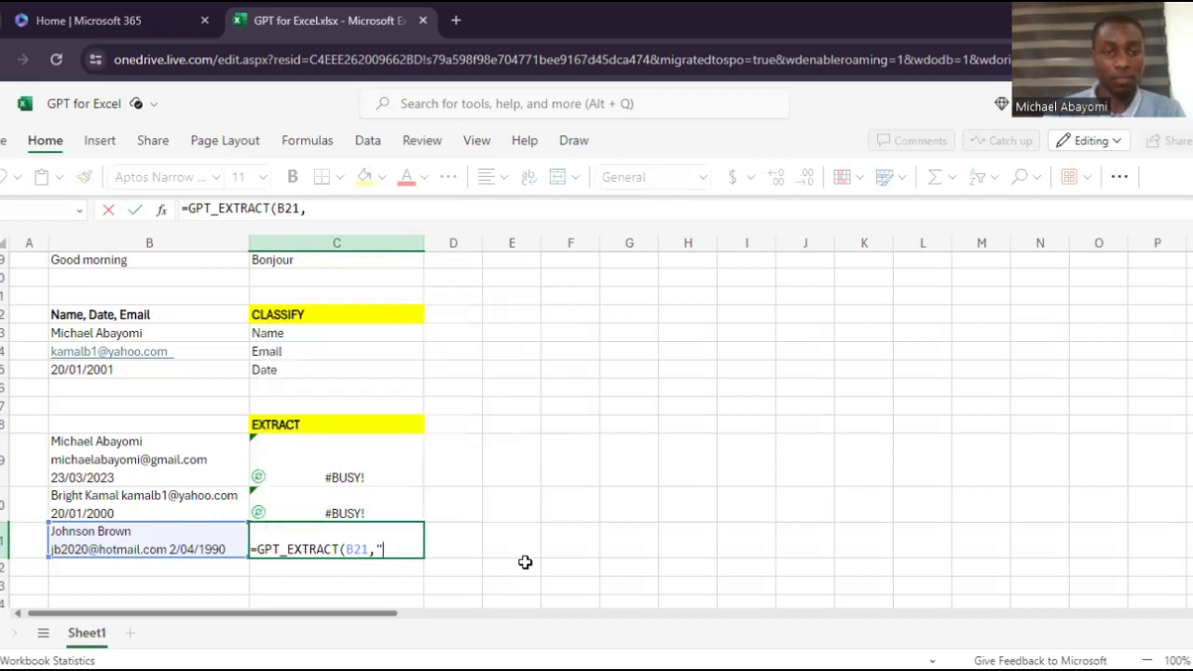
type("EMAIL\")")
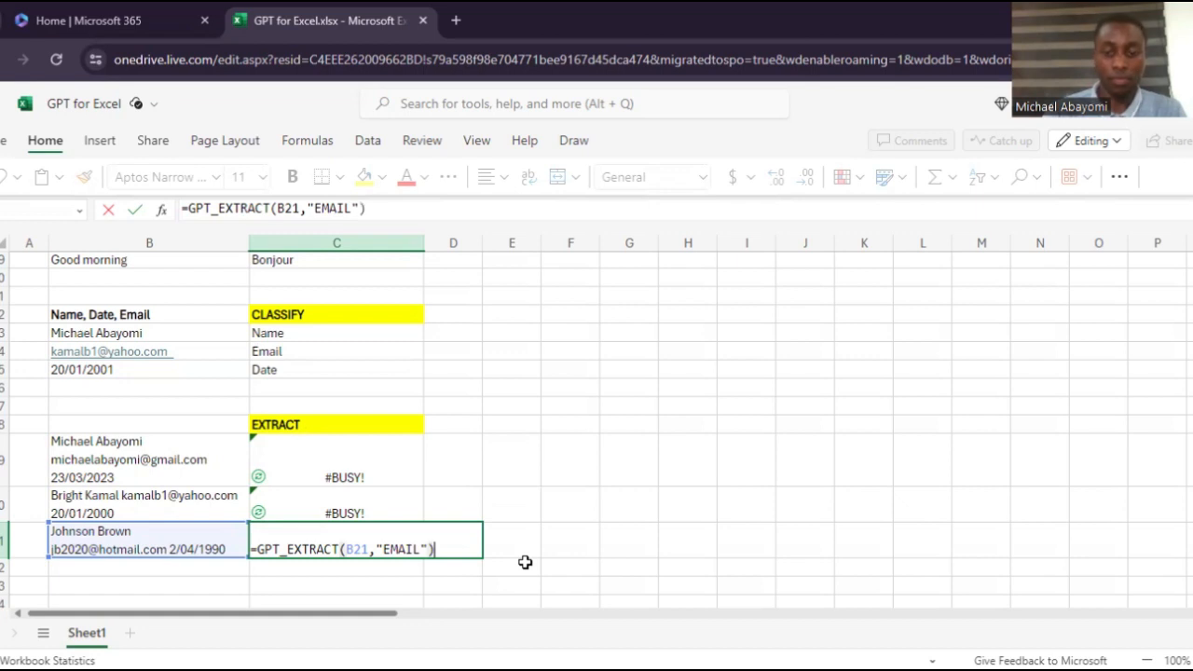
key("Return")
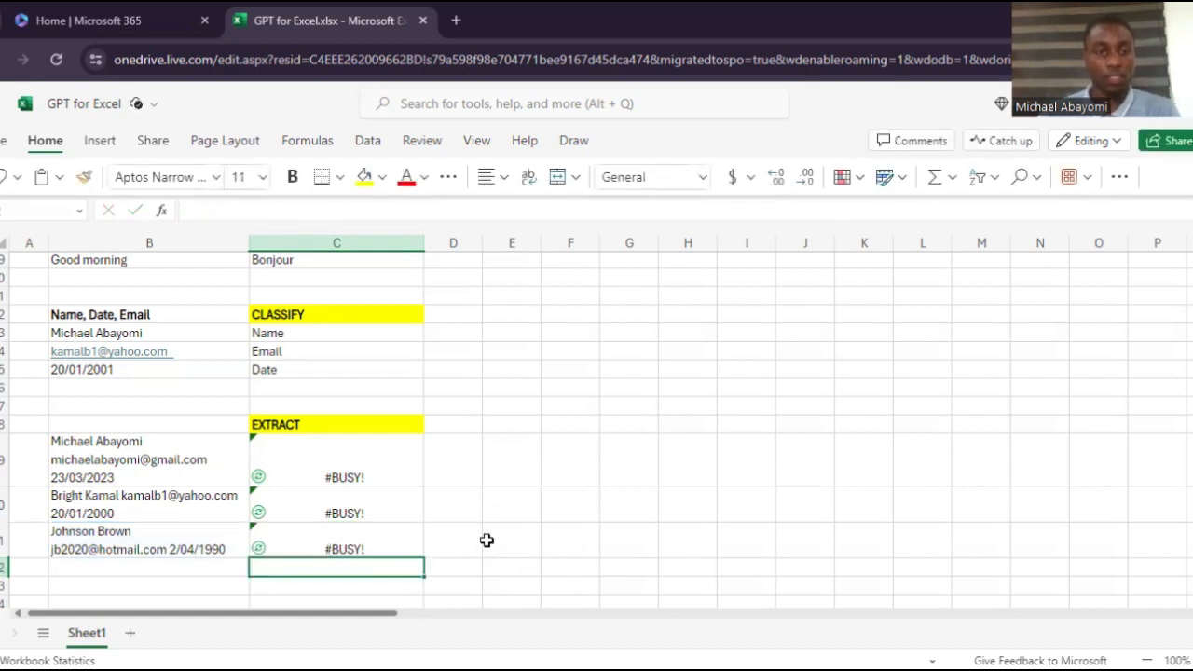
left_click(486, 506)
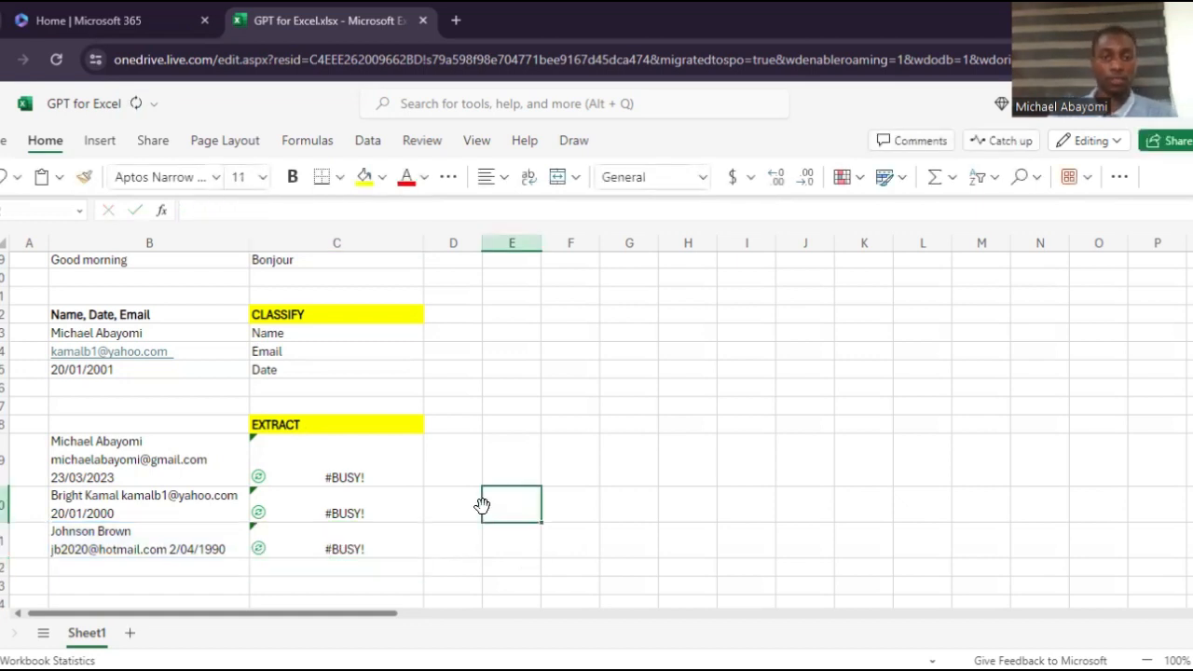
Step: Review the extraction results and formulas in C19 and C20 against the source text in column B
left_click(350, 467)
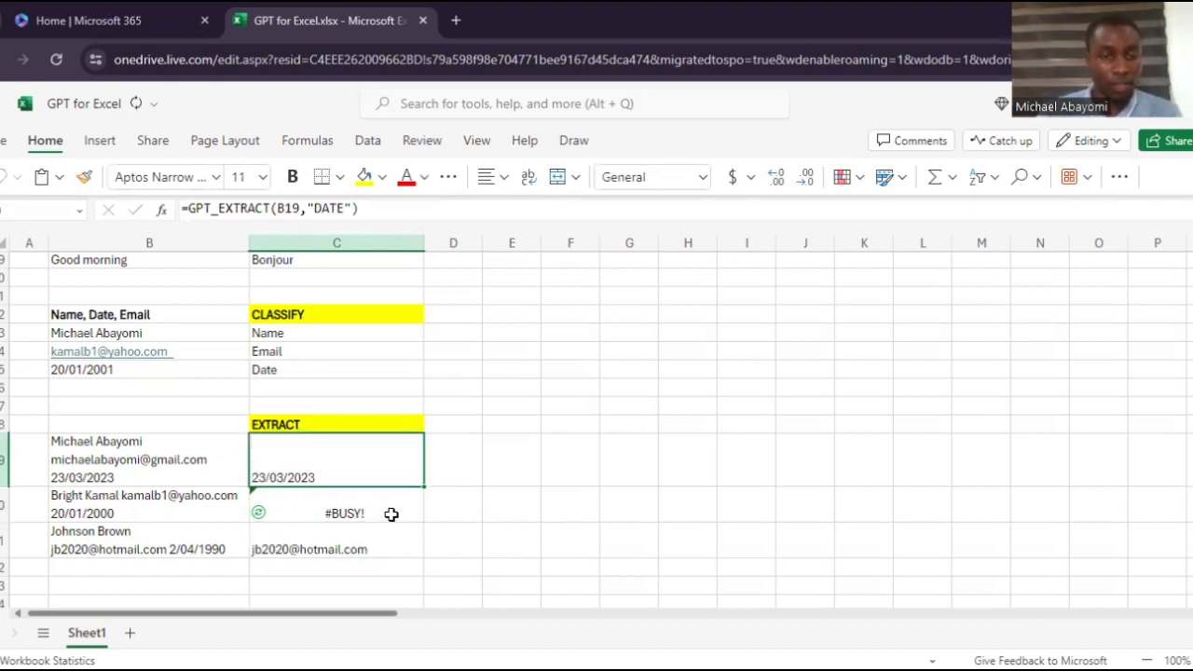
left_click(391, 513)
left_click(340, 467)
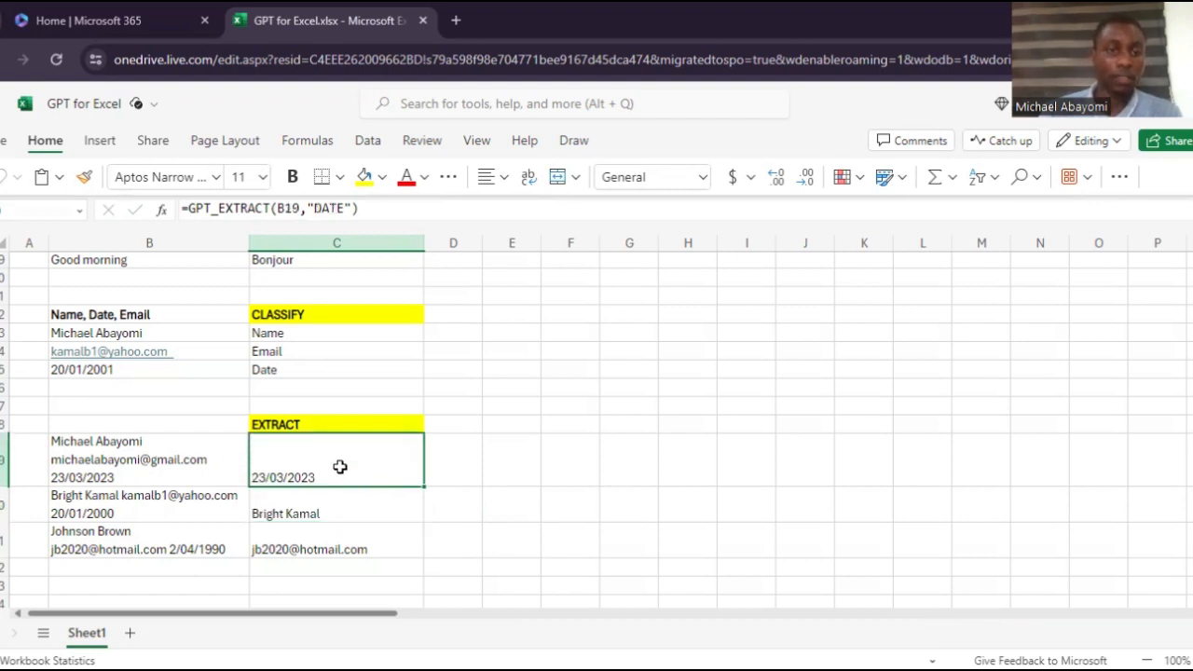
scroll(337, 466, "down", 3)
scroll(338, 466, "up", 3)
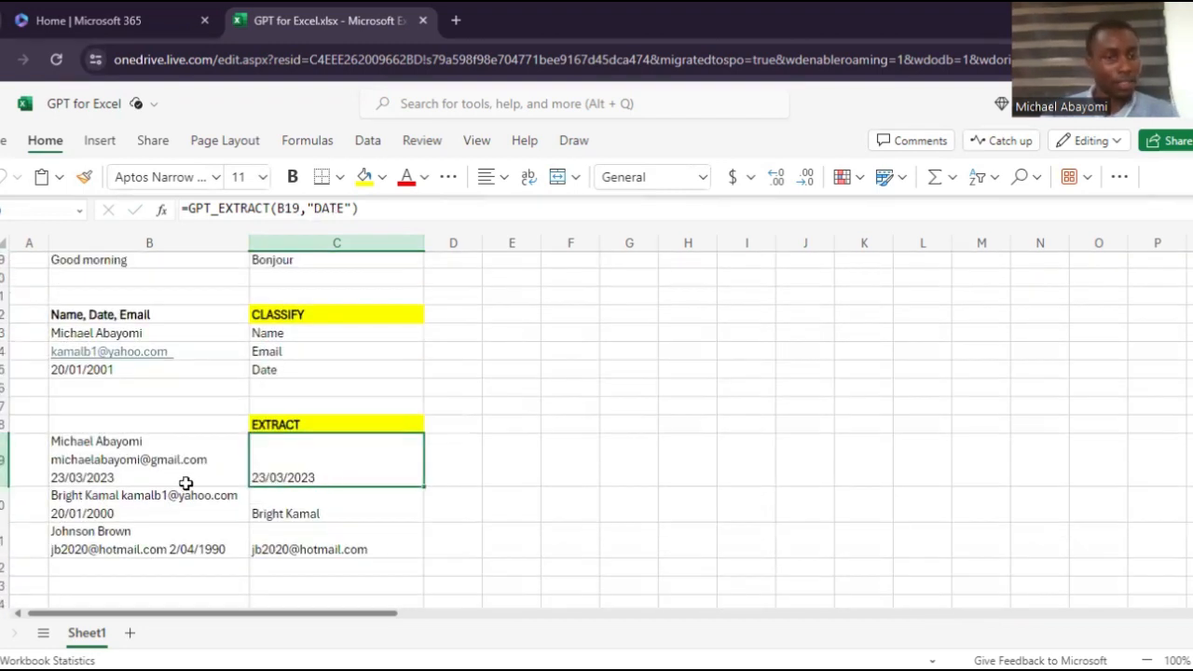
left_click(161, 465)
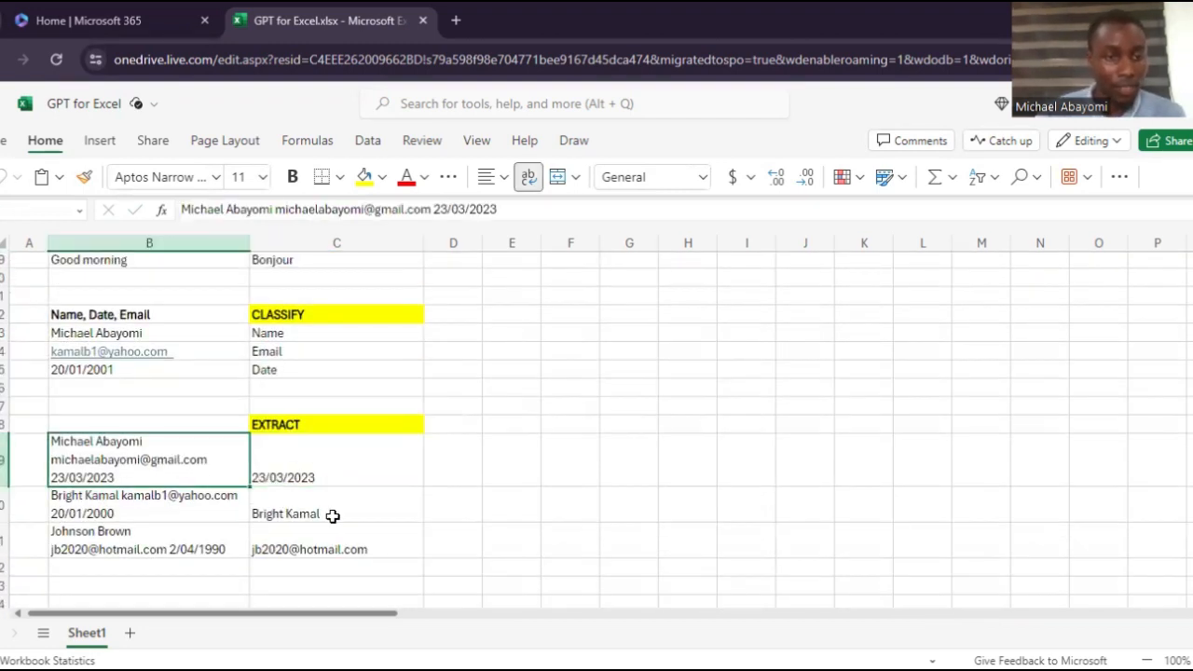
left_click(333, 516)
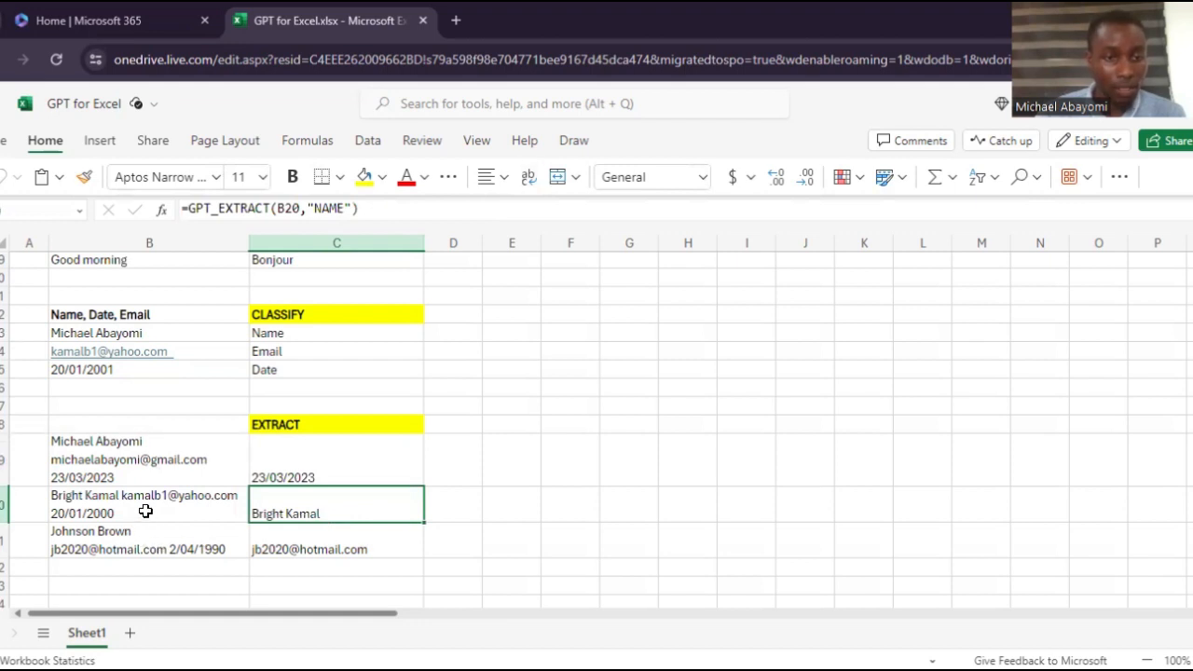